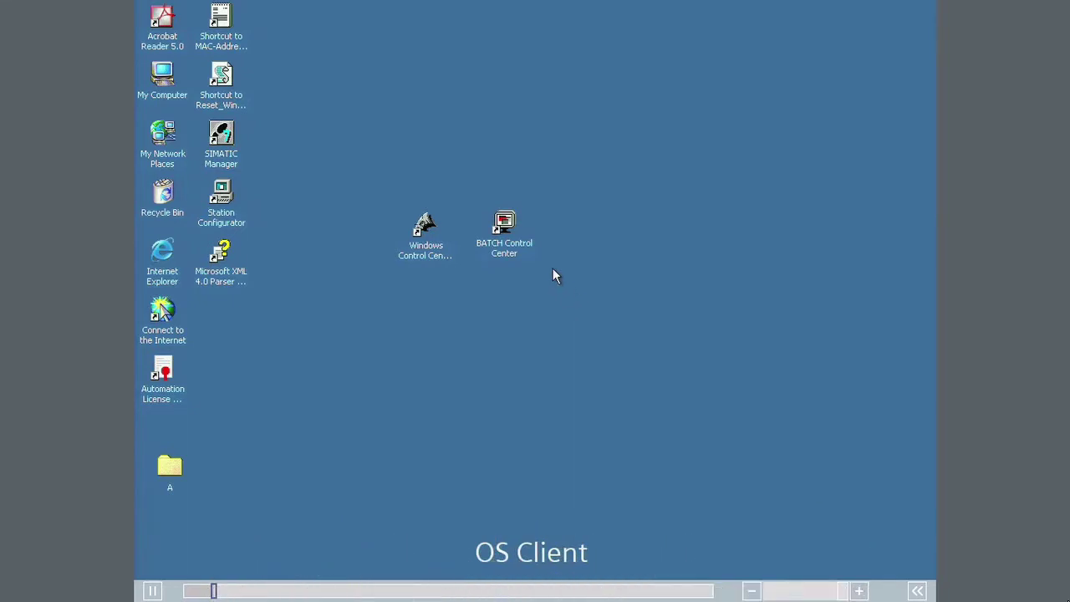
# Step: Launch BATCH Control Center and log on to OSSERVER with the user name and password
pyautogui.doubleClick(513, 236)
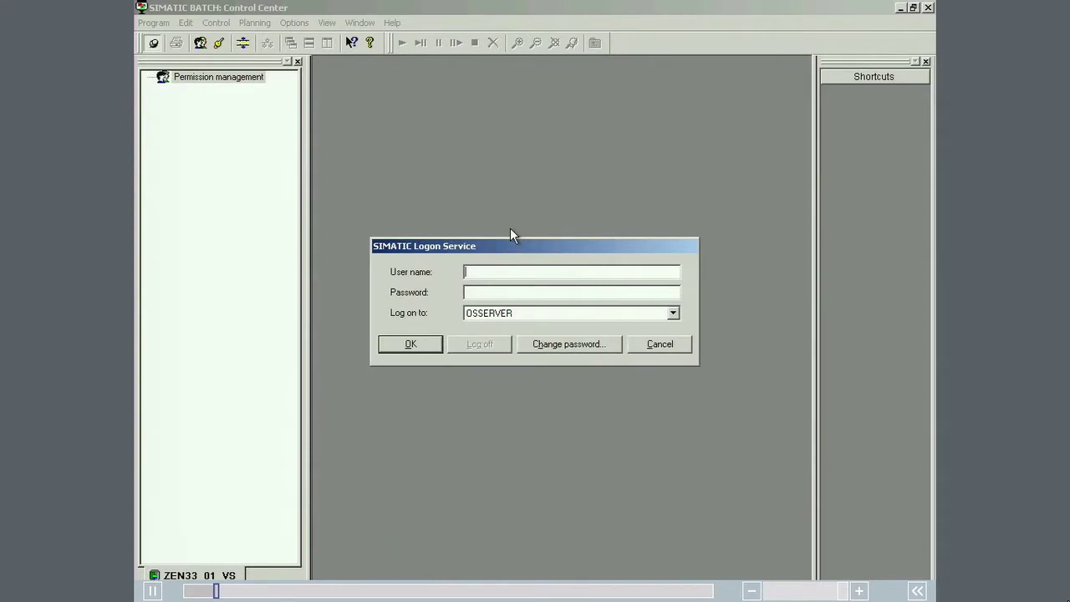
pyautogui.write('Bauer')
pyautogui.write('*****')
pyautogui.press('Return')
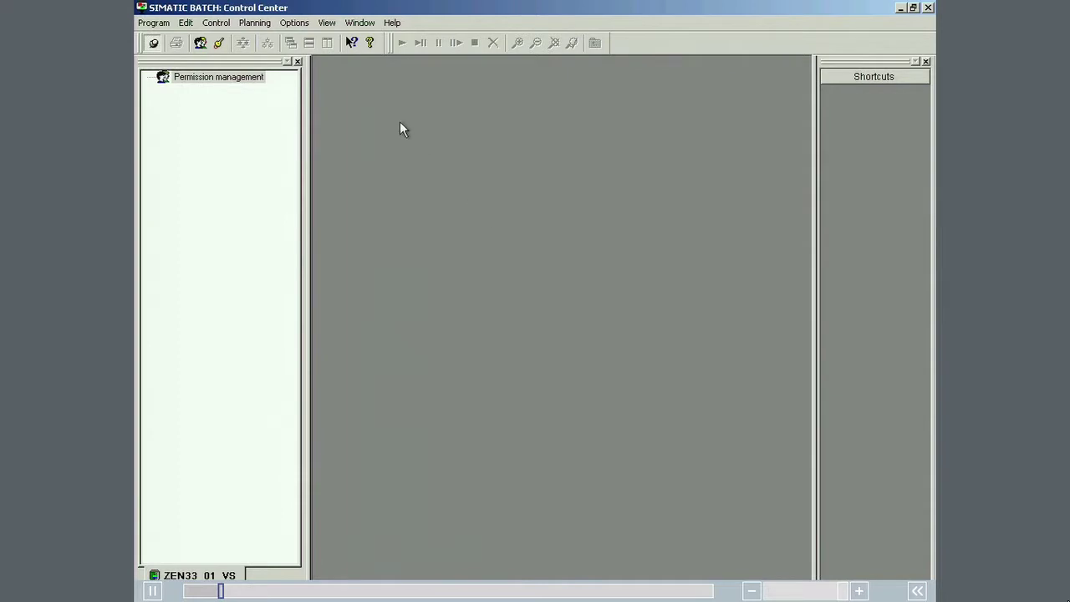
# Step: In Roles management, delete the existing entry under Super user's Groups and users
pyautogui.click(301, 24)
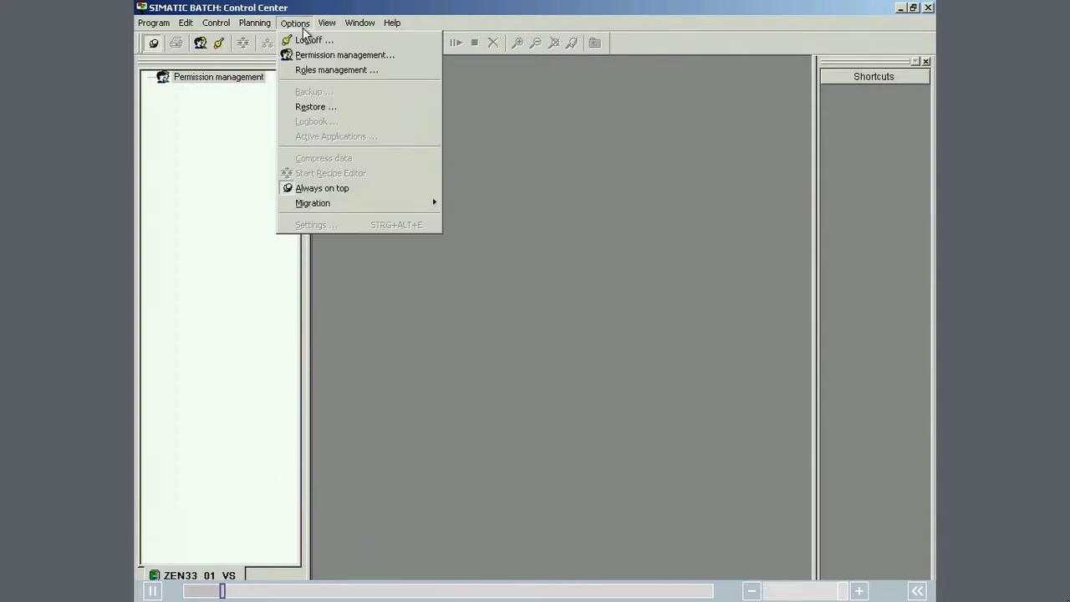
pyautogui.click(310, 72)
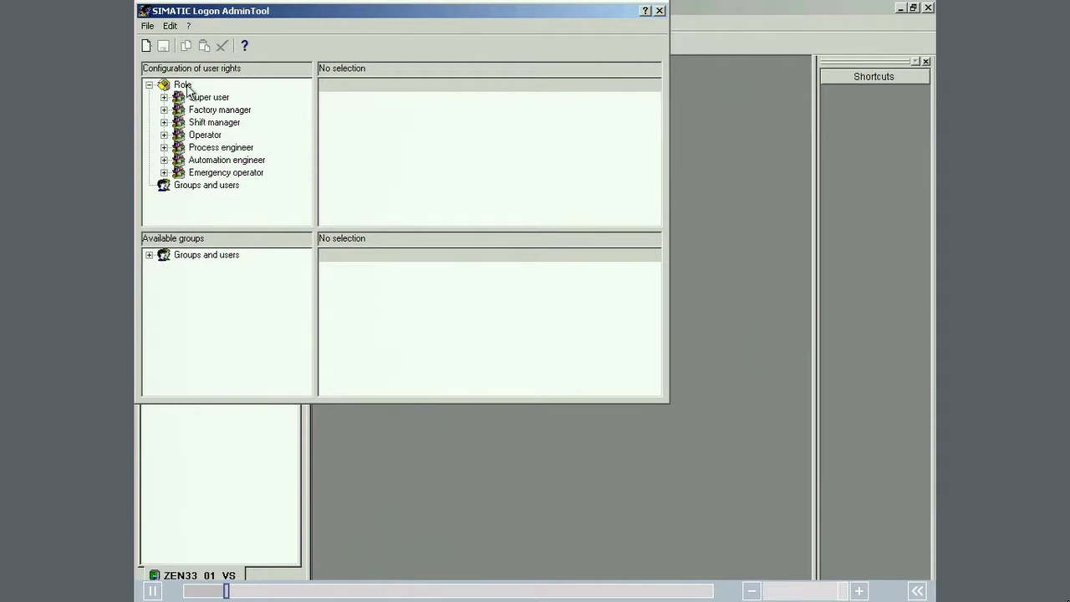
pyautogui.click(164, 97)
pyautogui.click(222, 111)
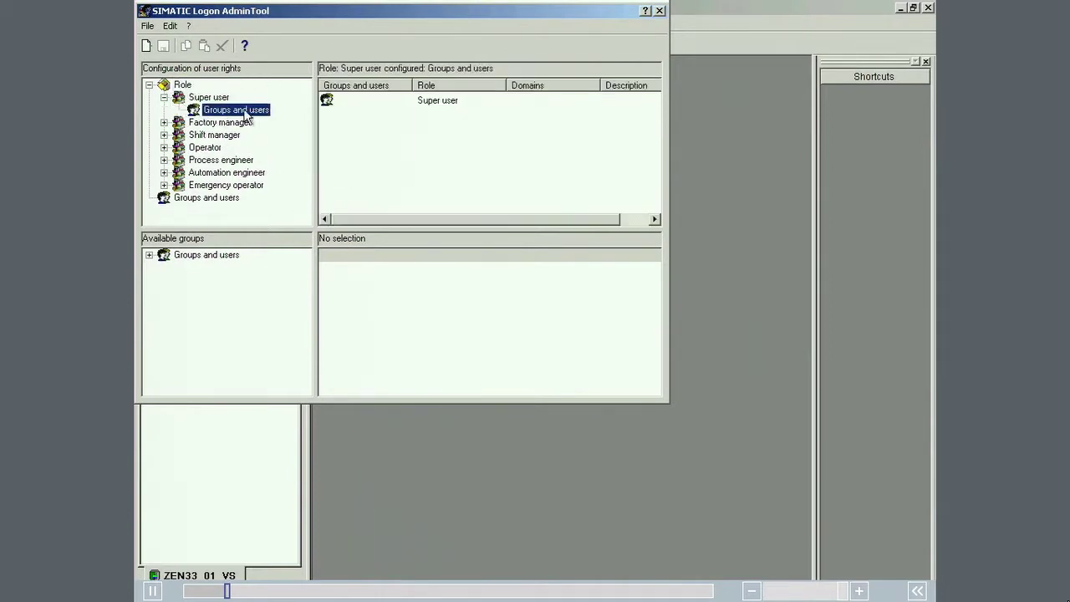
pyautogui.rightClick(447, 98)
pyautogui.click(461, 106)
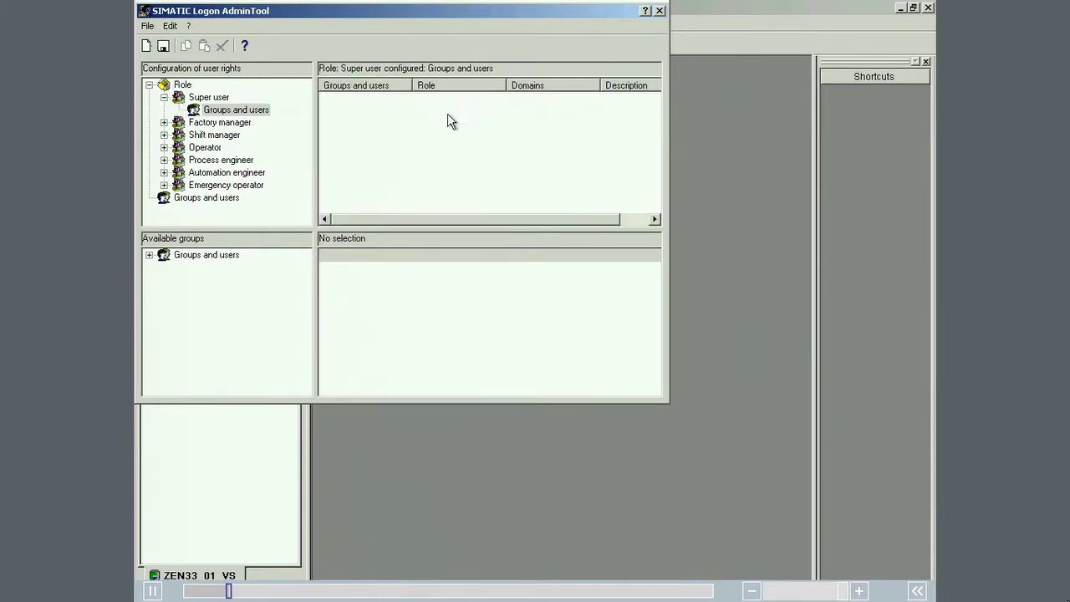
# Step: Add the OSSERVER user account to Super user, save, and close the AdminTool
pyautogui.doubleClick(164, 255)
pyautogui.click(202, 268)
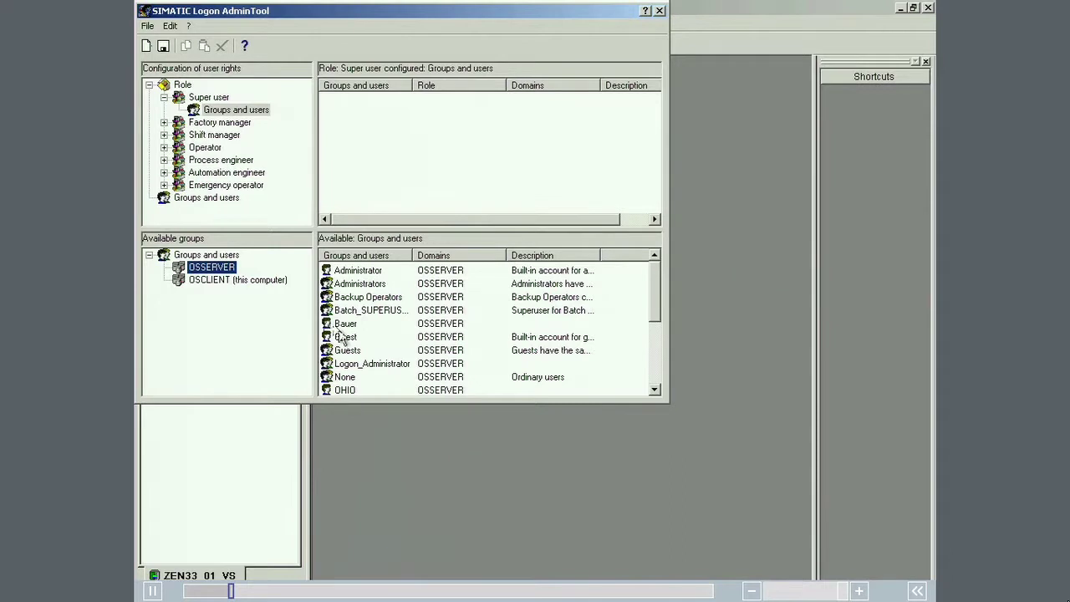
pyautogui.moveTo(346, 331); pyautogui.dragTo(353, 113)
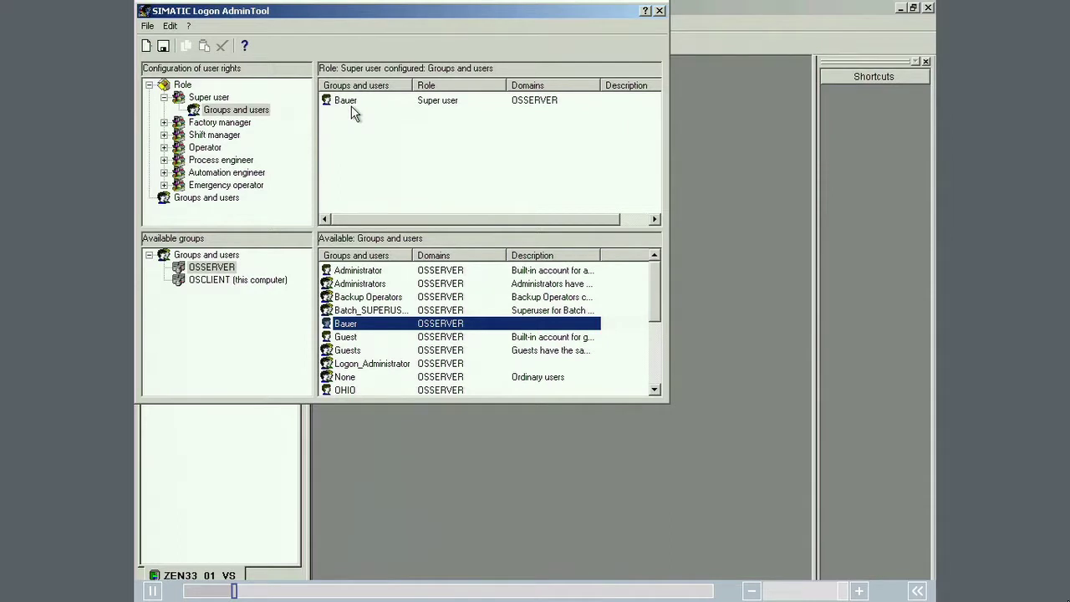
pyautogui.click(166, 46)
pyautogui.click(659, 10)
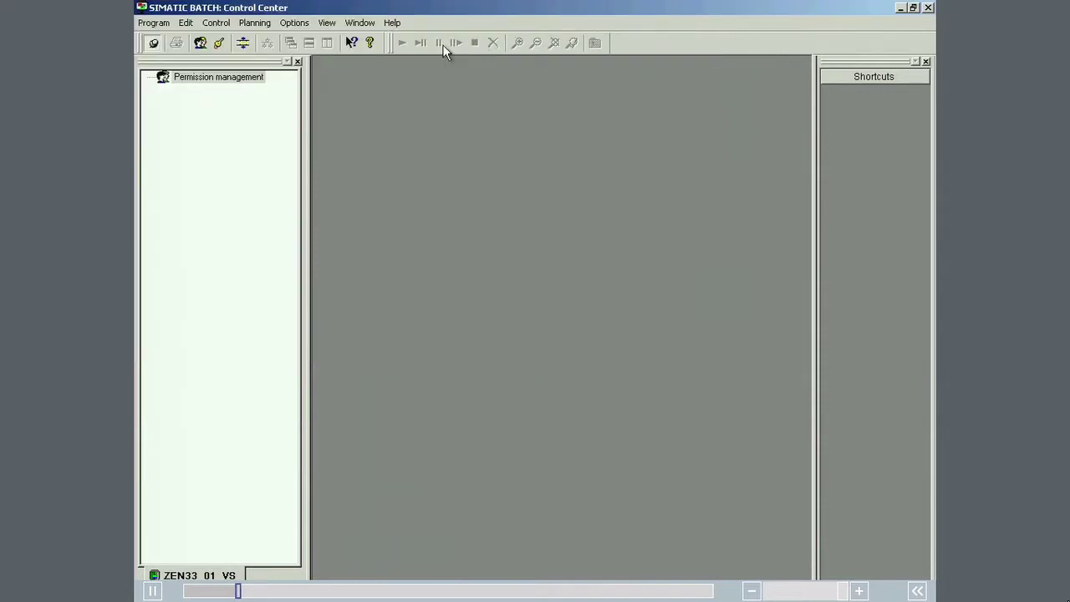
# Step: Start restoring batch data from a backup via the Options menu
pyautogui.click(234, 77)
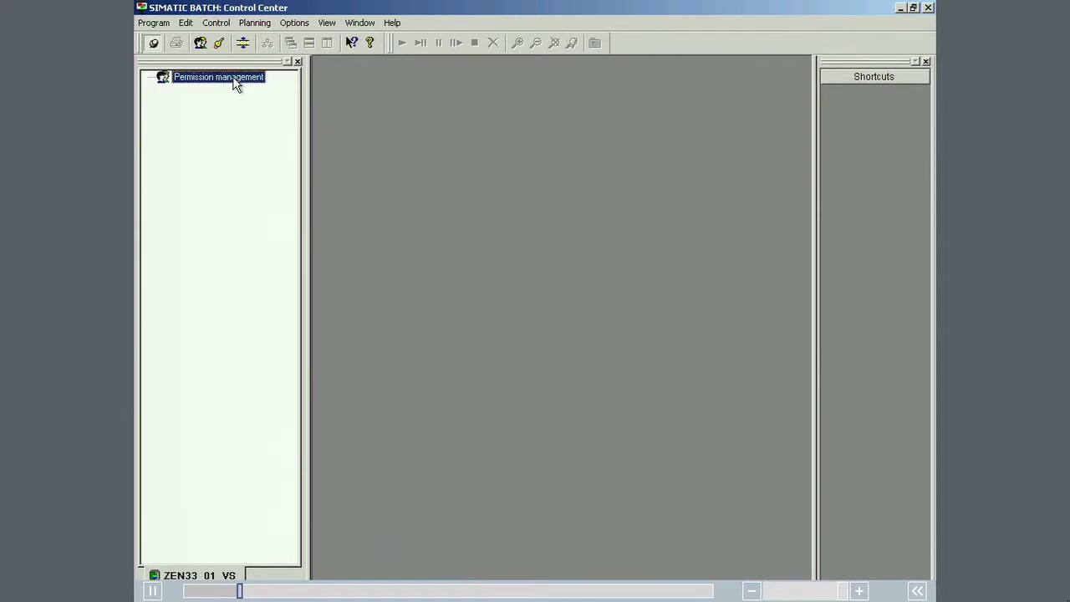
pyautogui.rightClick(219, 78)
pyautogui.click(296, 26)
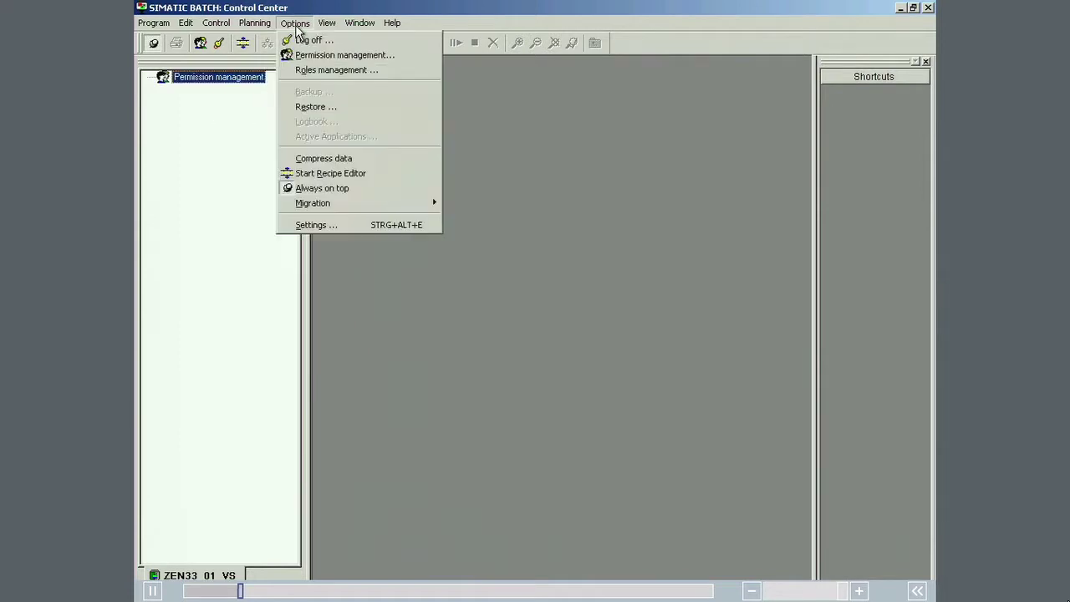
pyautogui.click(314, 107)
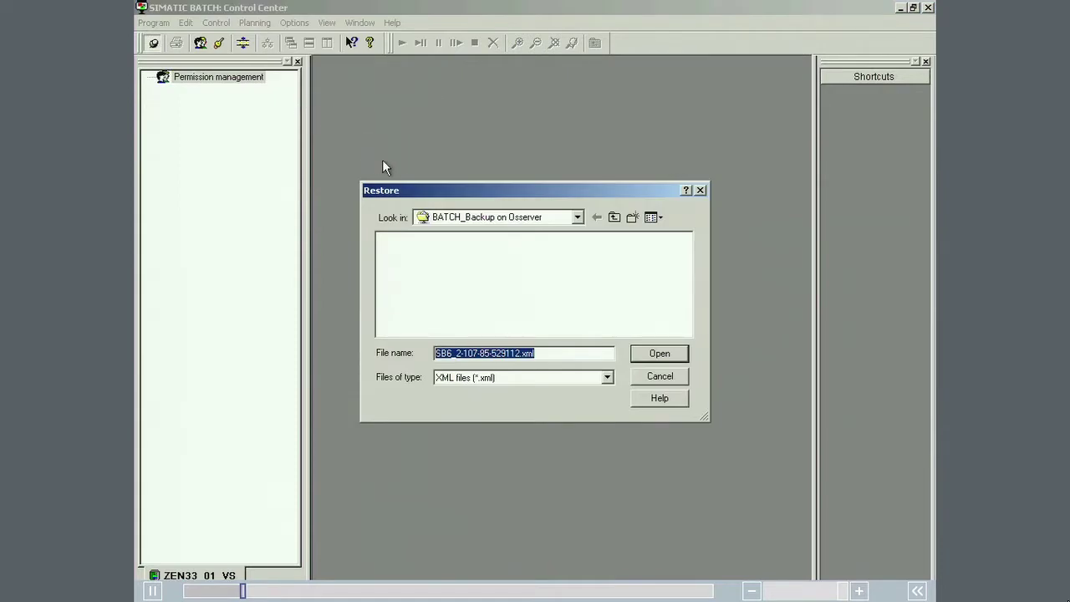
# Step: Restore sb_gs1_b.xml from Es drive D's PCS7VideoSuiteProjects project folder and acknowledge the outdated-data notice
pyautogui.click(492, 221)
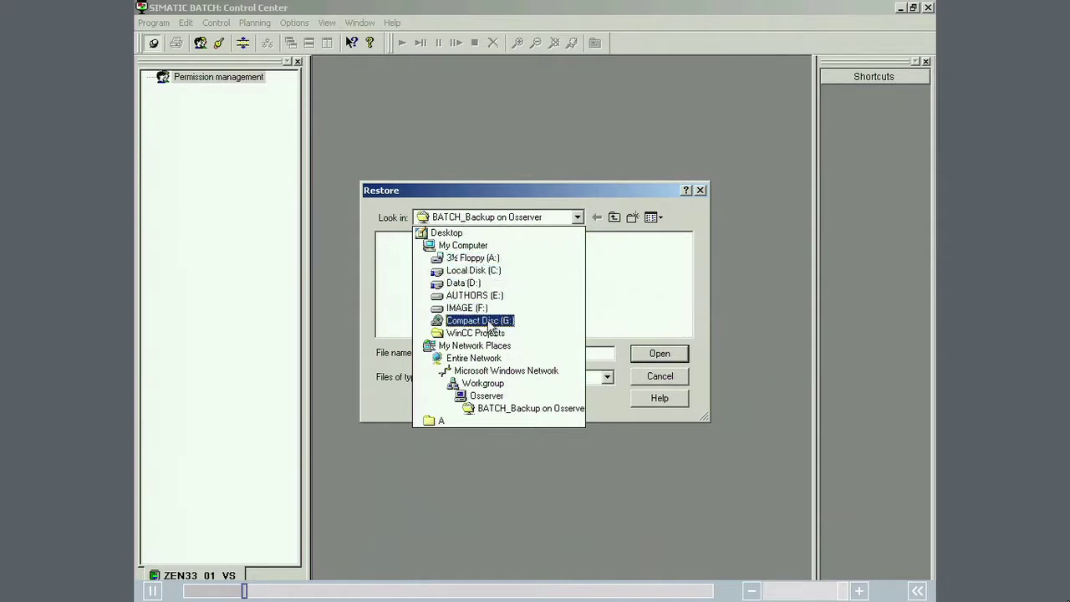
pyautogui.click(484, 383)
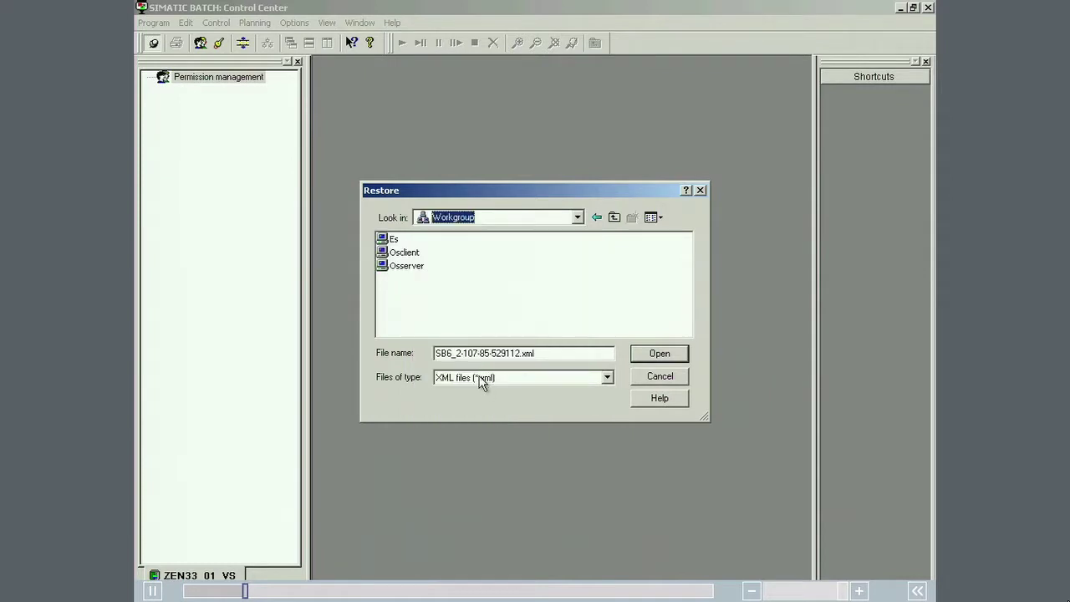
pyautogui.doubleClick(393, 239)
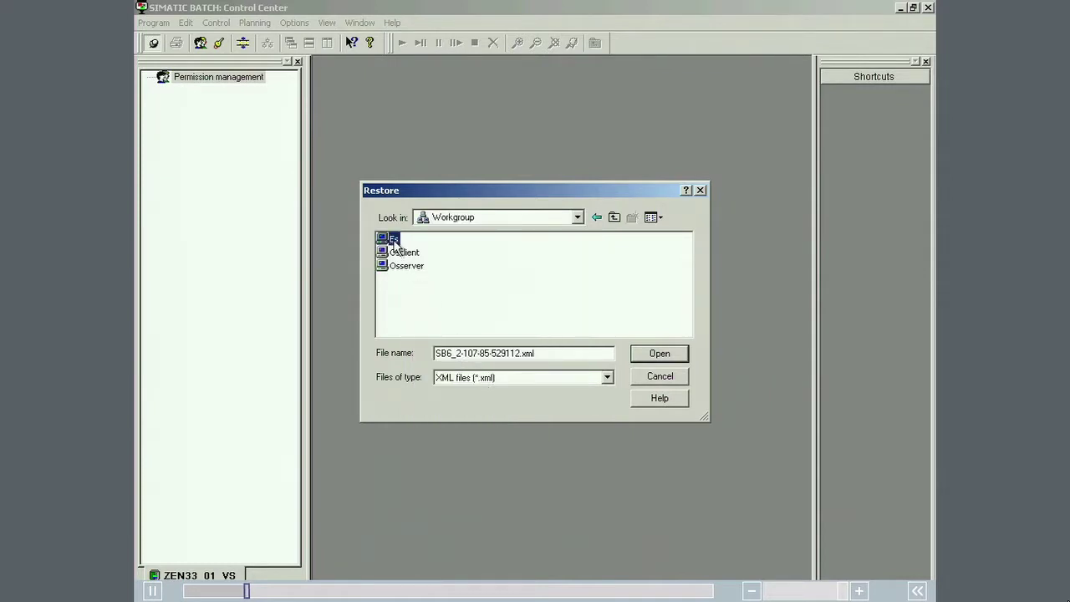
pyautogui.doubleClick(391, 252)
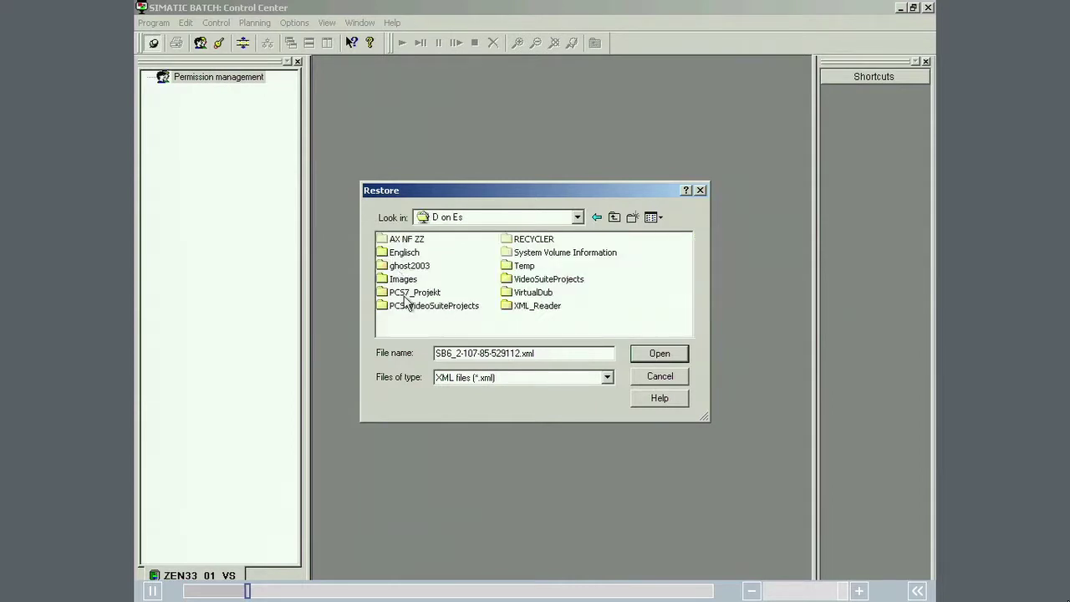
pyautogui.doubleClick(406, 306)
pyautogui.doubleClick(408, 268)
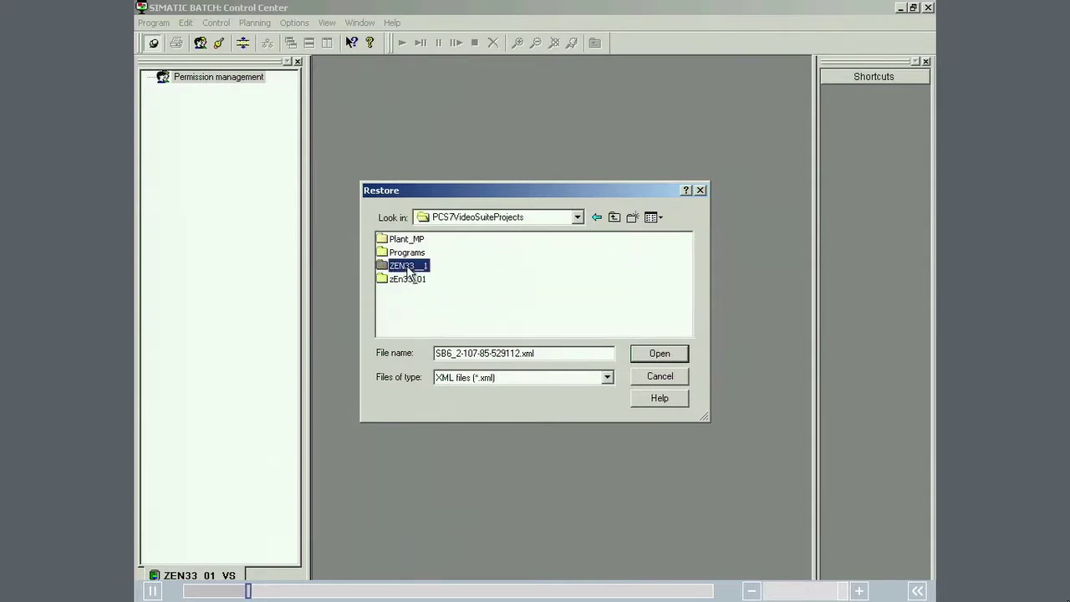
pyautogui.moveTo(494, 330); pyautogui.dragTo(621, 330)
pyautogui.doubleClick(611, 240)
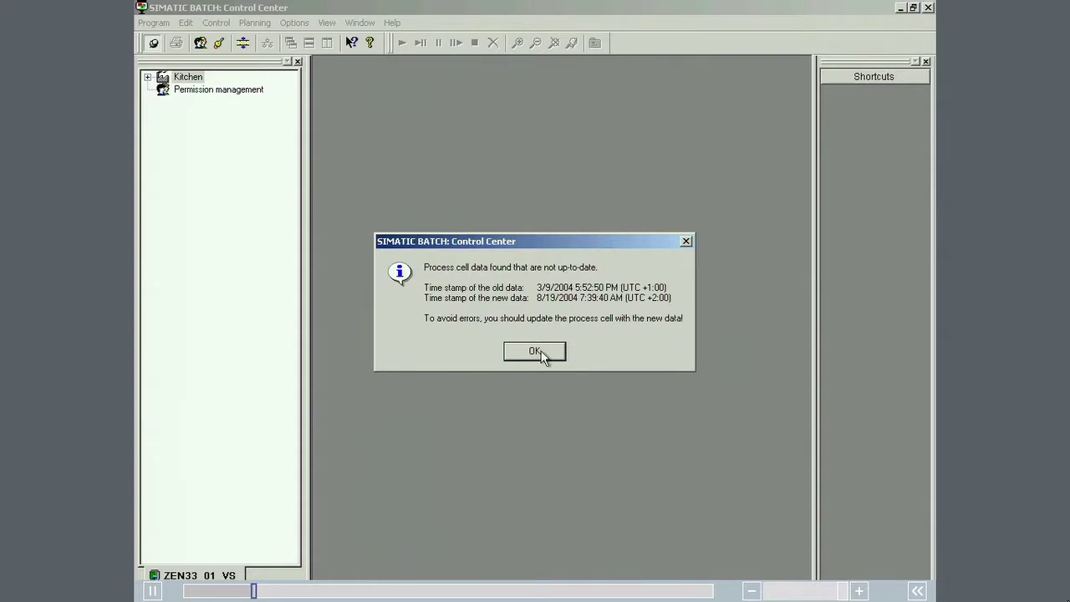
pyautogui.click(540, 353)
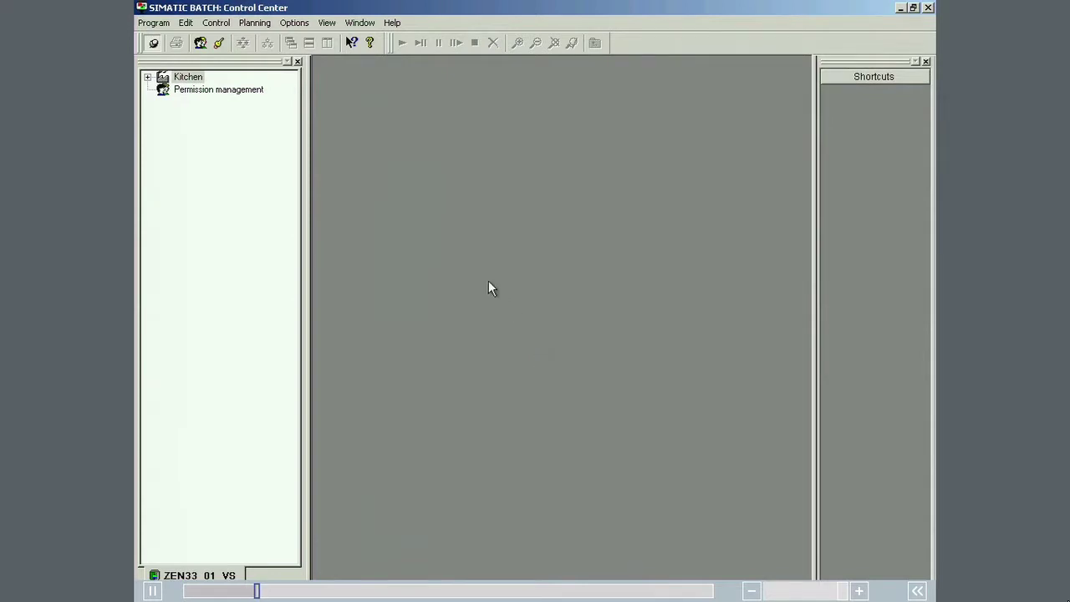
# Step: In Roles management, delete the old entry under Superuser's Groups and users
pyautogui.click(299, 24)
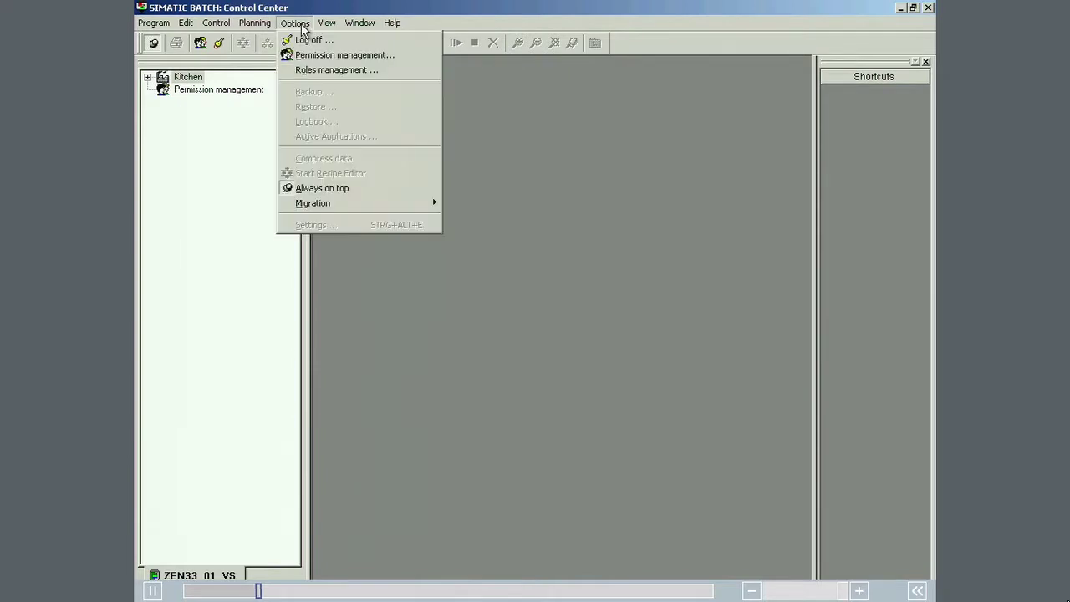
pyautogui.click(308, 71)
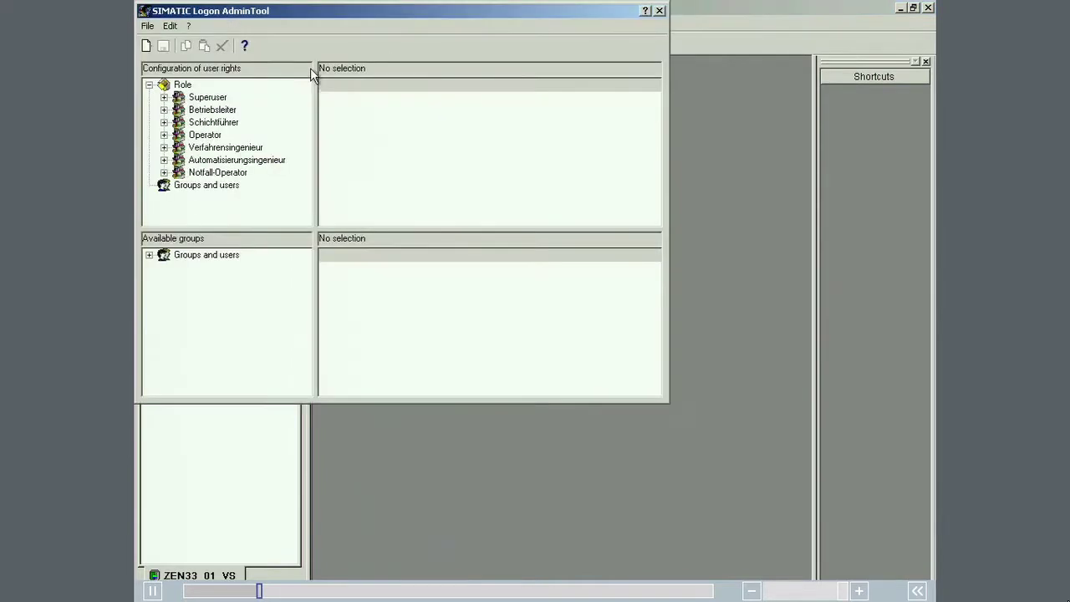
pyautogui.click(164, 97)
pyautogui.click(211, 111)
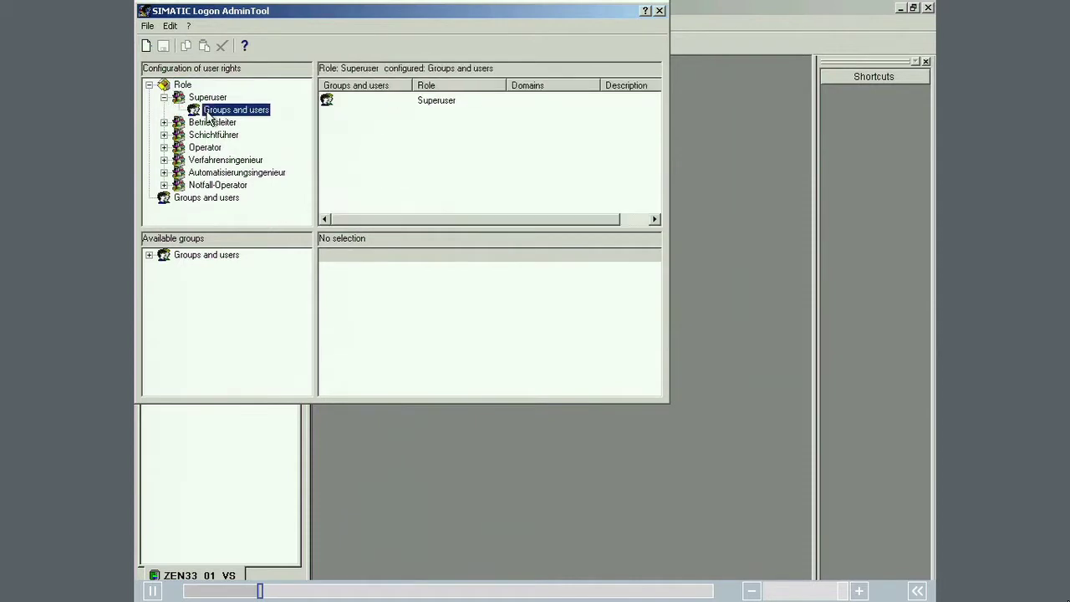
pyautogui.rightClick(418, 101)
pyautogui.click(433, 107)
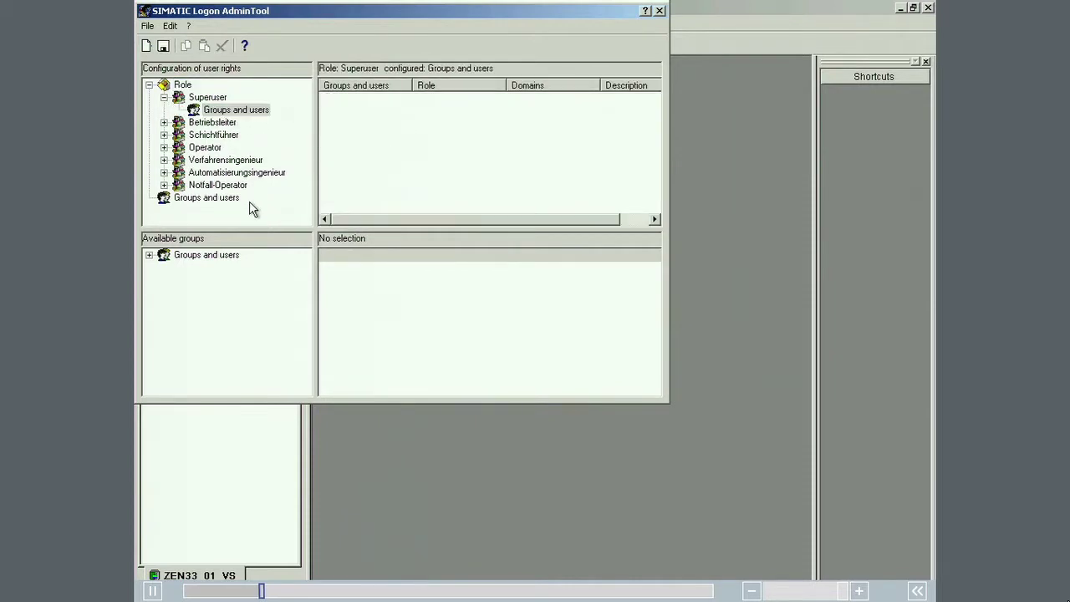
# Step: Add the OSSERVER user account to Superuser, save, and close the AdminTool
pyautogui.click(149, 255)
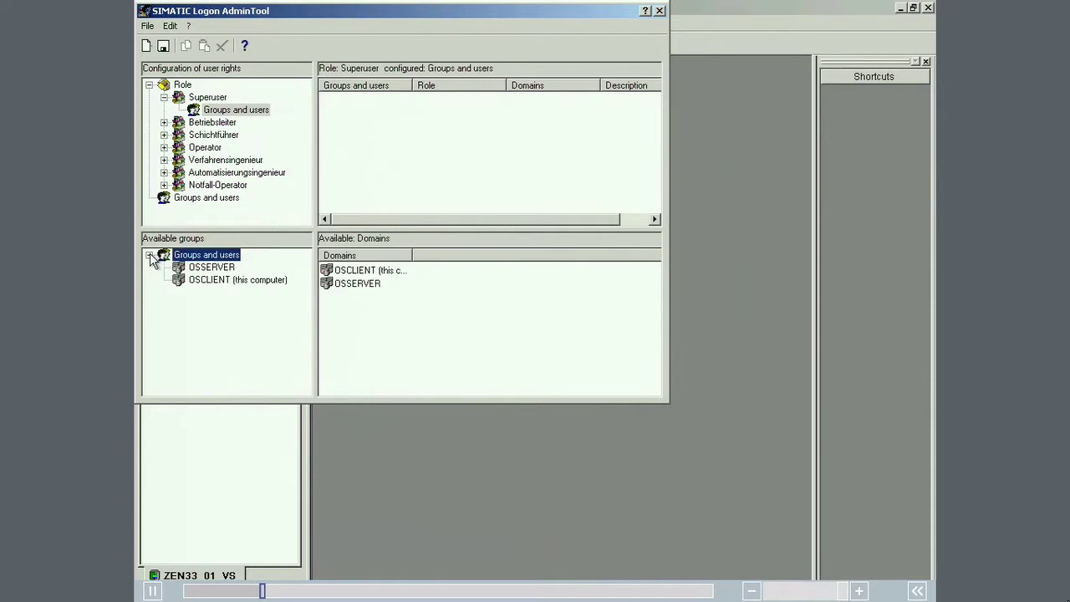
pyautogui.click(209, 268)
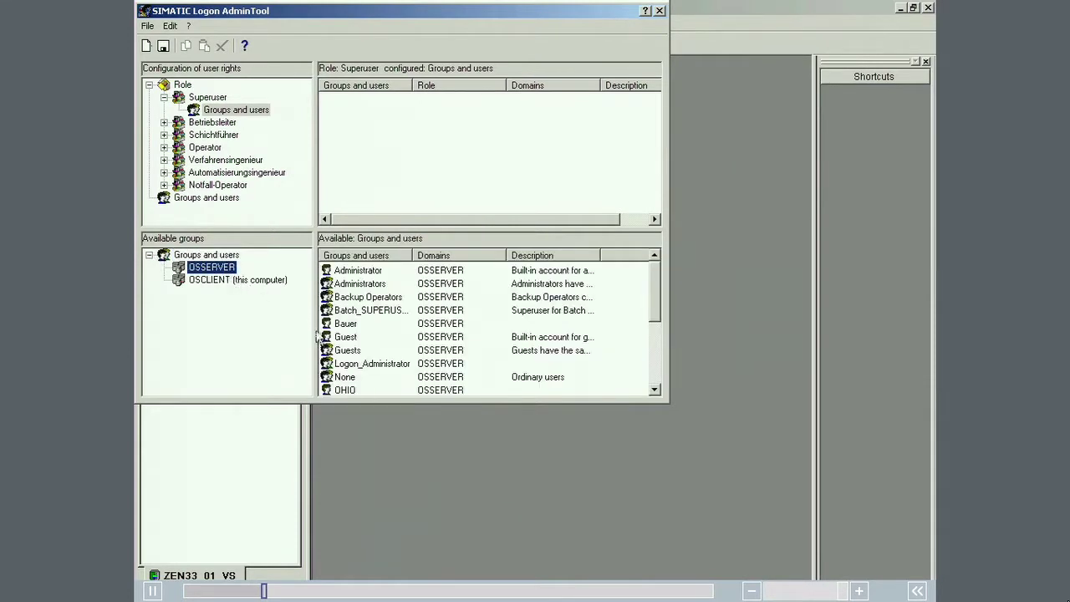
pyautogui.moveTo(341, 327); pyautogui.dragTo(358, 136)
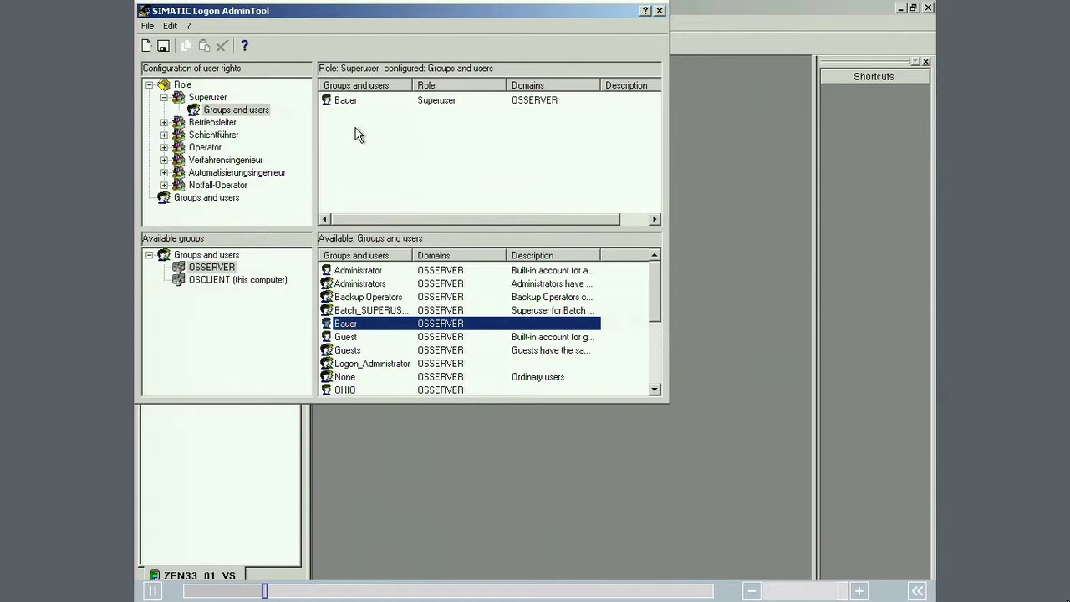
pyautogui.click(163, 46)
pyautogui.click(658, 11)
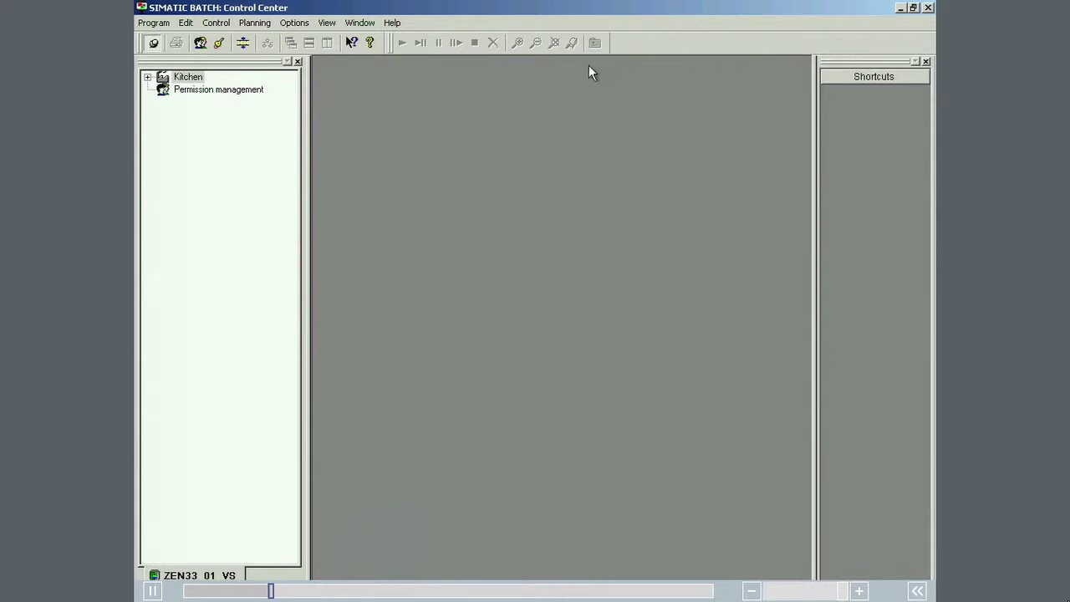
# Step: Run Update process cell on Kitchen, selecting Kitchen and confirming the update
pyautogui.rightClick(189, 77)
pyautogui.click(219, 116)
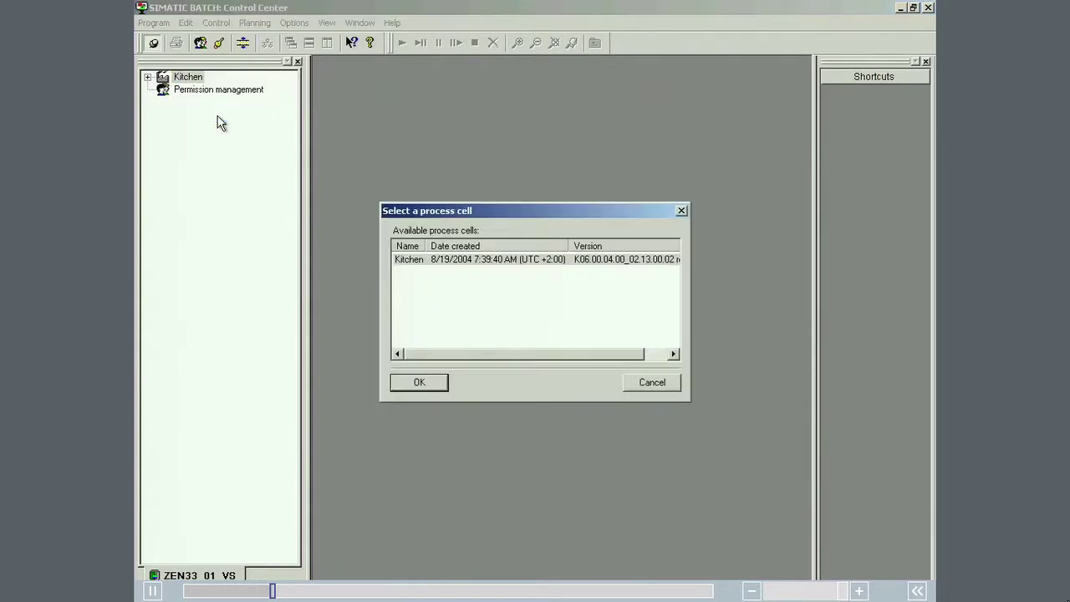
pyautogui.click(418, 382)
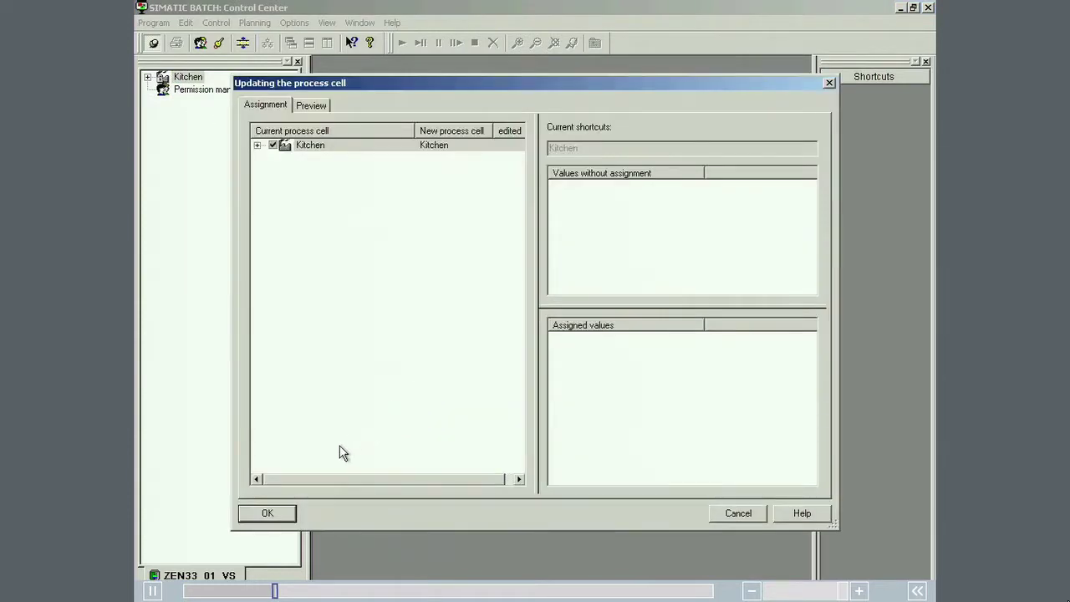
pyautogui.click(278, 511)
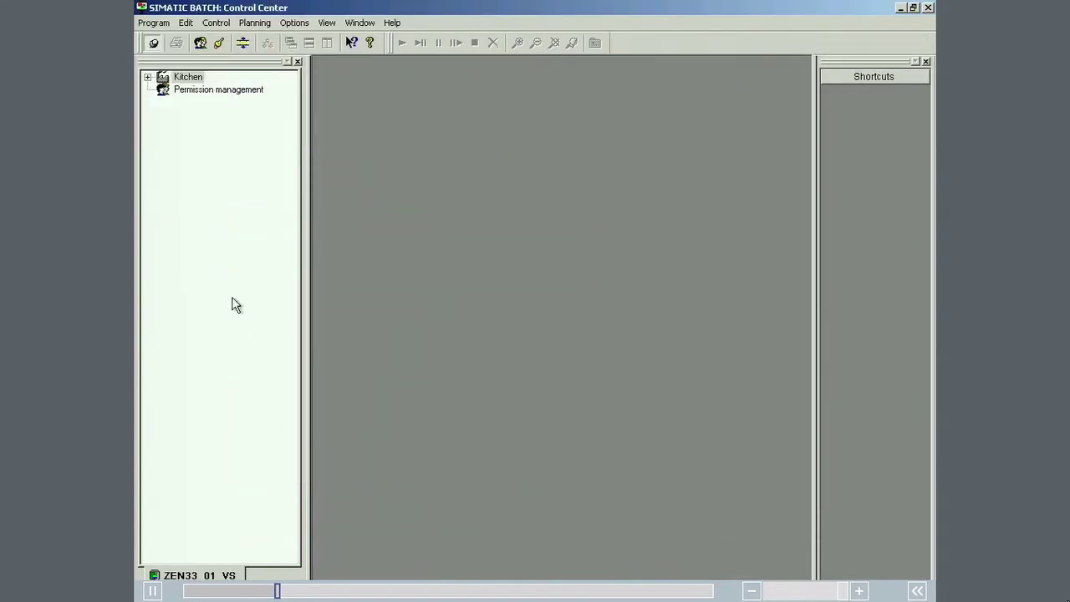
# Step: Expand Kitchen > Master recipes > Getting_Started_Template_Recipes and widen the tree pane to show full names
pyautogui.doubleClick(162, 77)
pyautogui.doubleClick(178, 102)
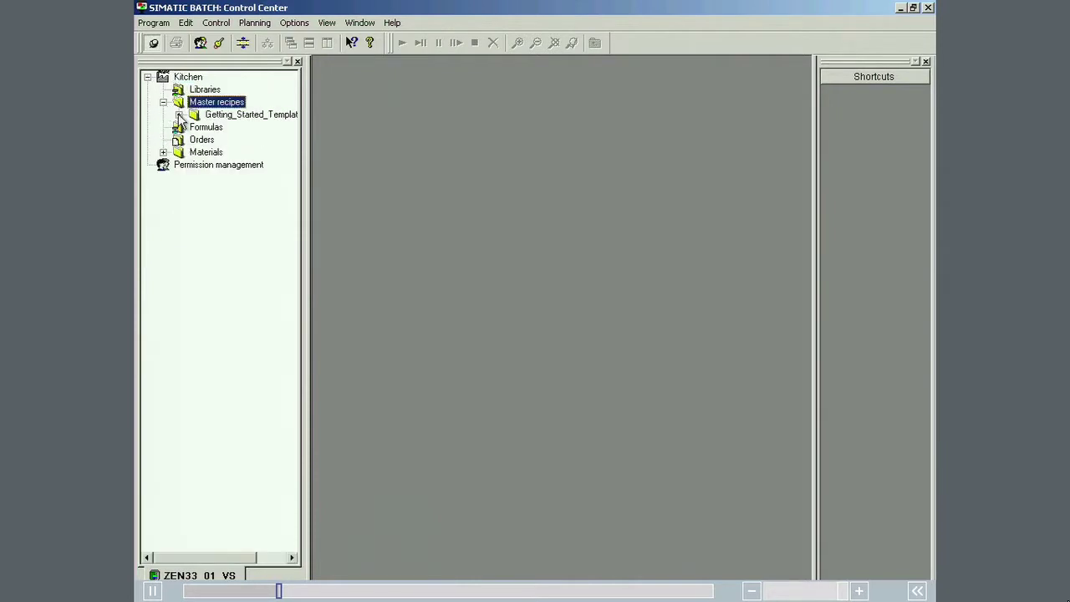
pyautogui.doubleClick(181, 116)
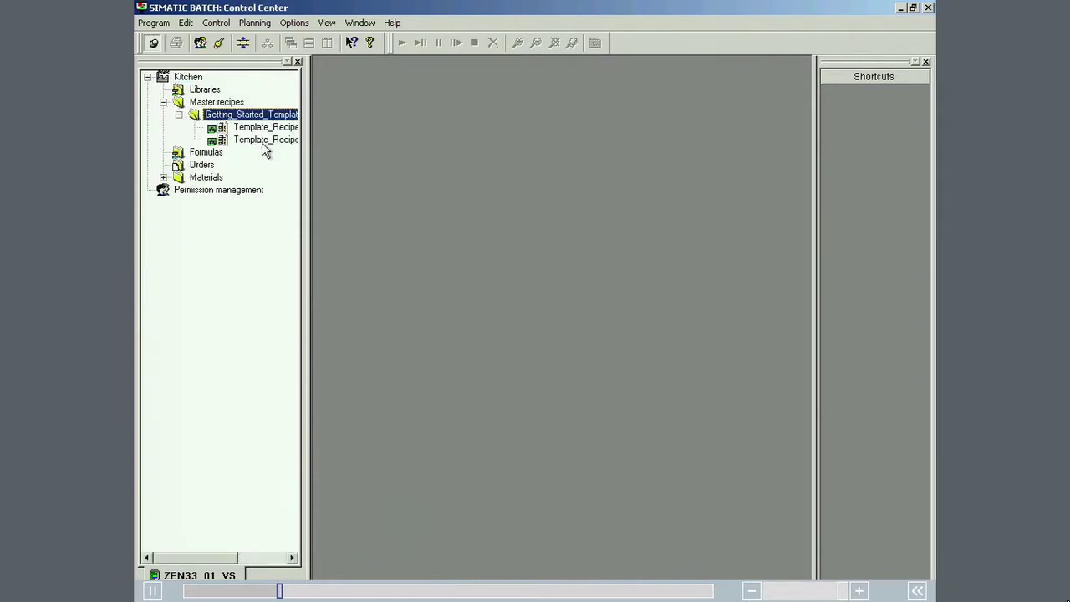
pyautogui.moveTo(306, 161); pyautogui.dragTo(393, 154)
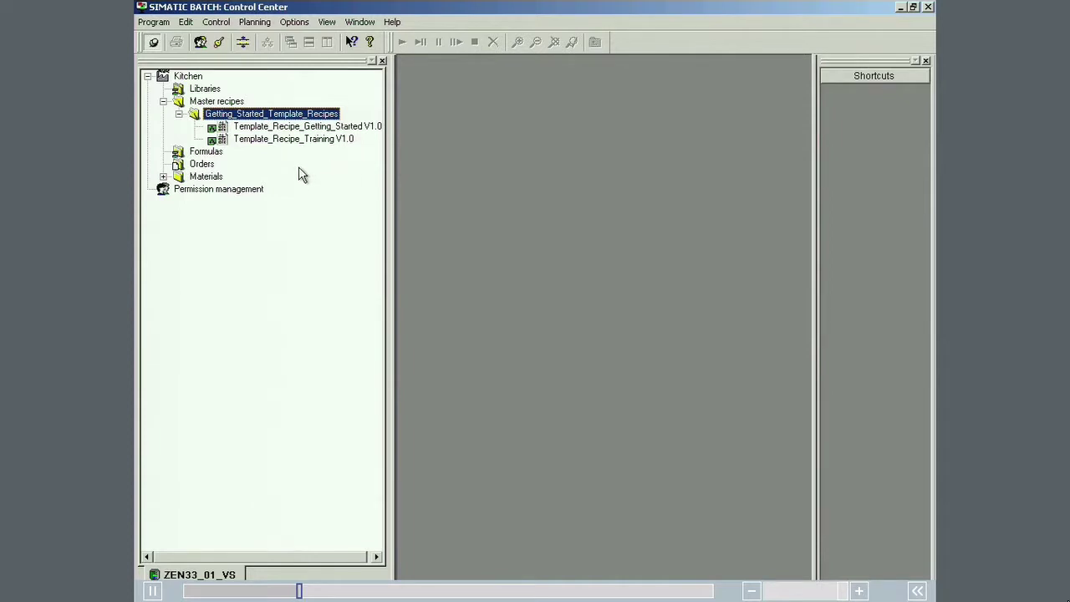
# Step: Create material 'Piccata Milanese' under Dish/Product with code 4711, marked as output material
pyautogui.click(163, 176)
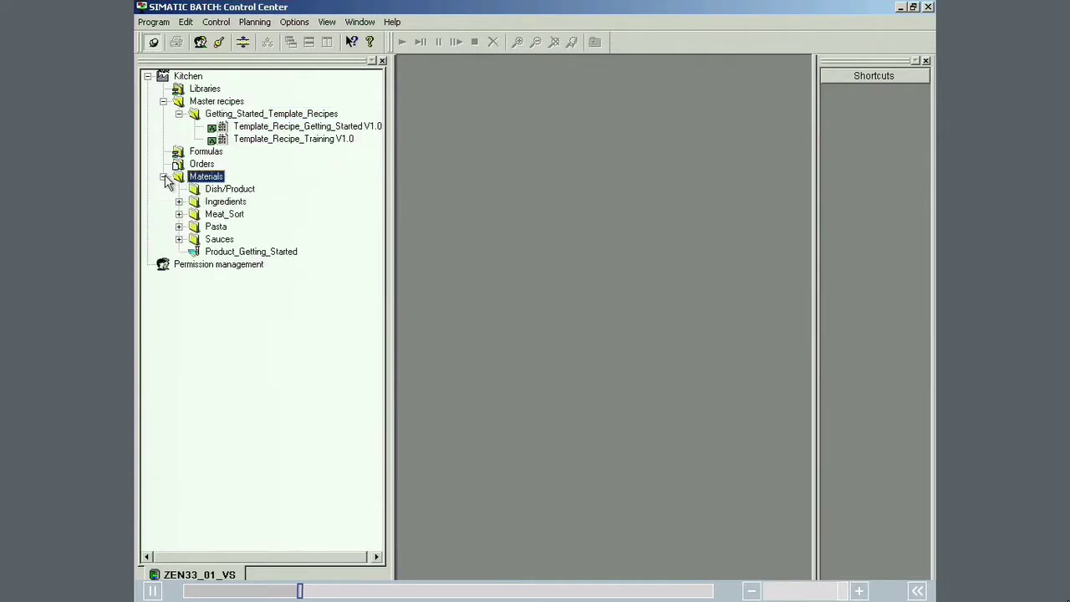
pyautogui.click(223, 191)
pyautogui.rightClick(223, 194)
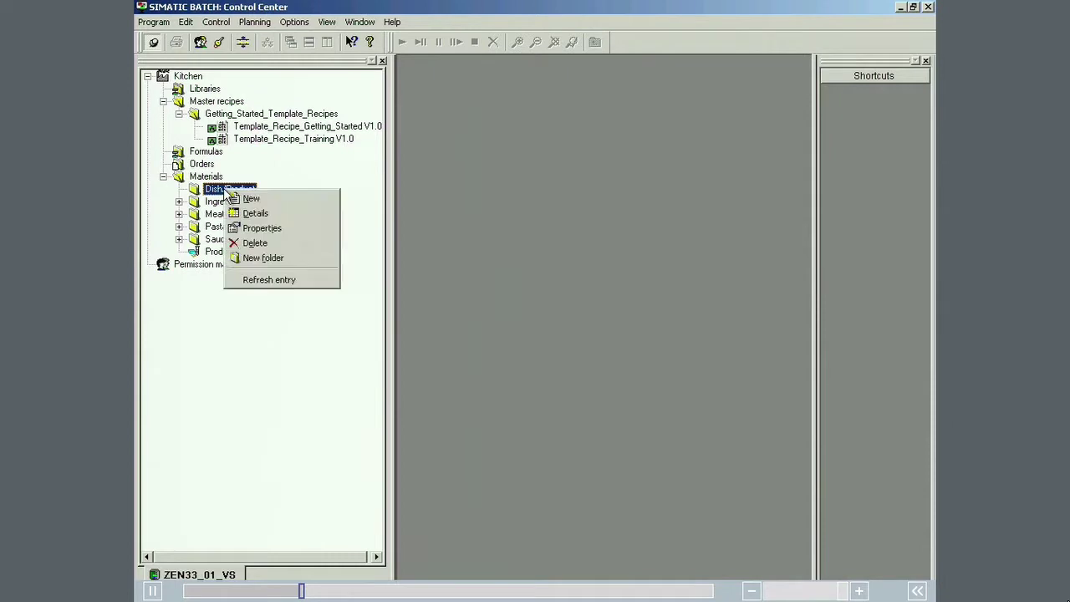
pyautogui.click(253, 199)
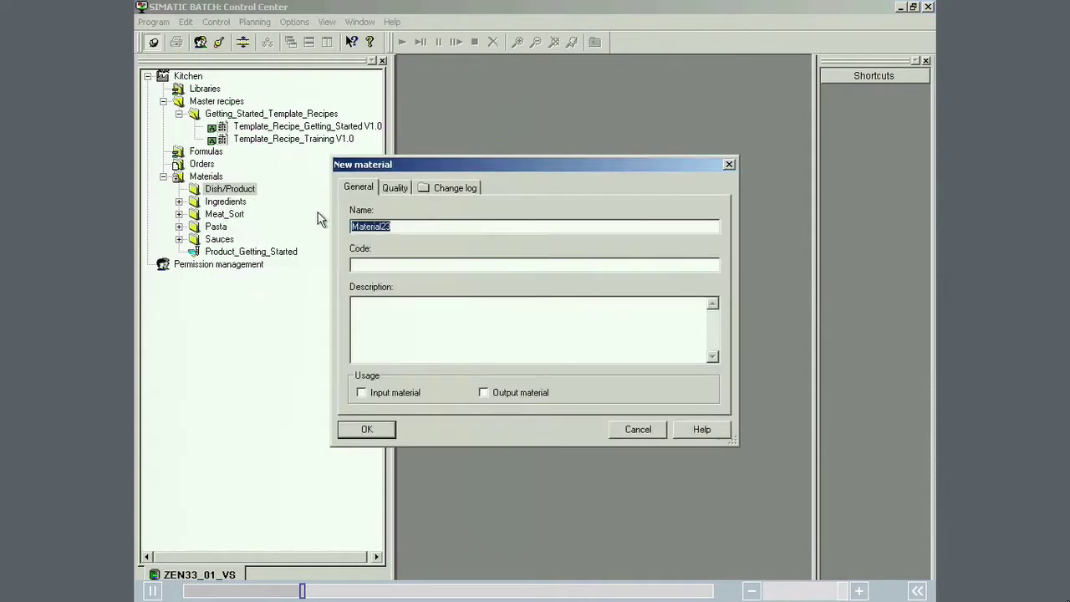
pyautogui.write('Pliccata M')
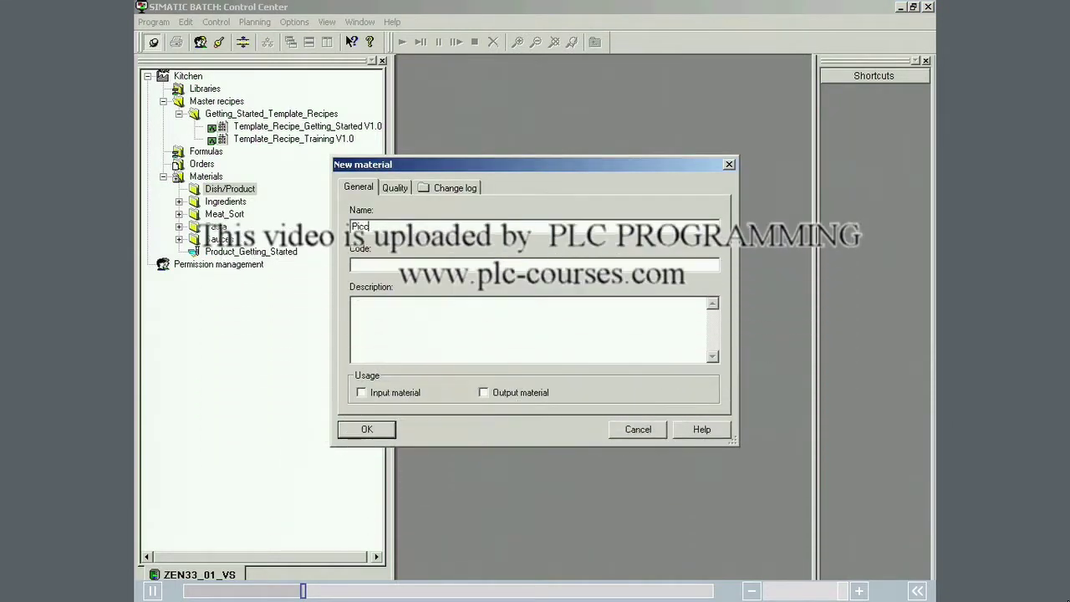
pyautogui.write('ilanese')
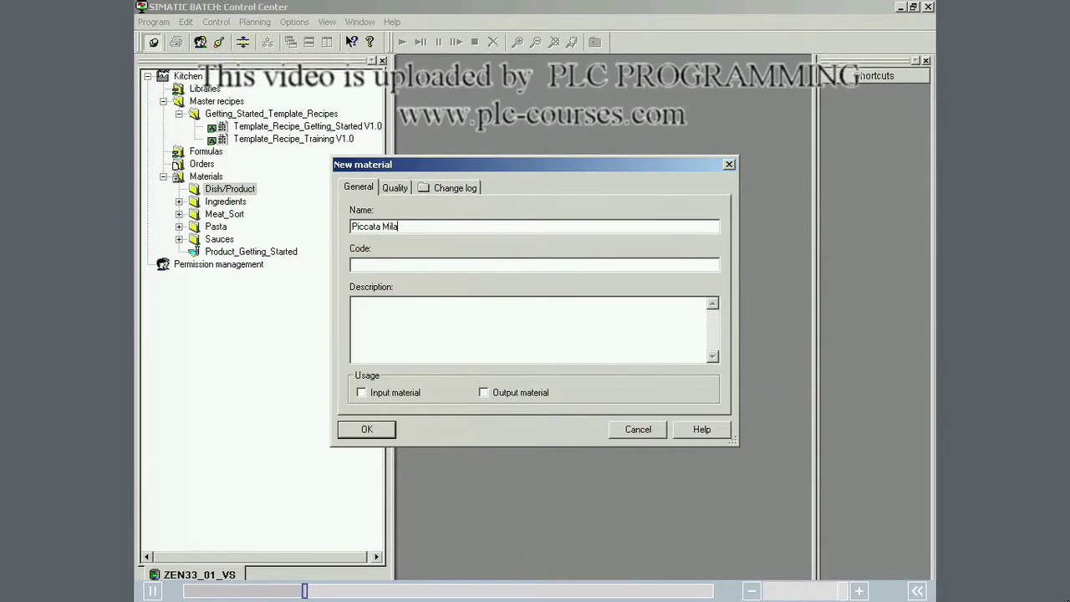
pyautogui.click(398, 265)
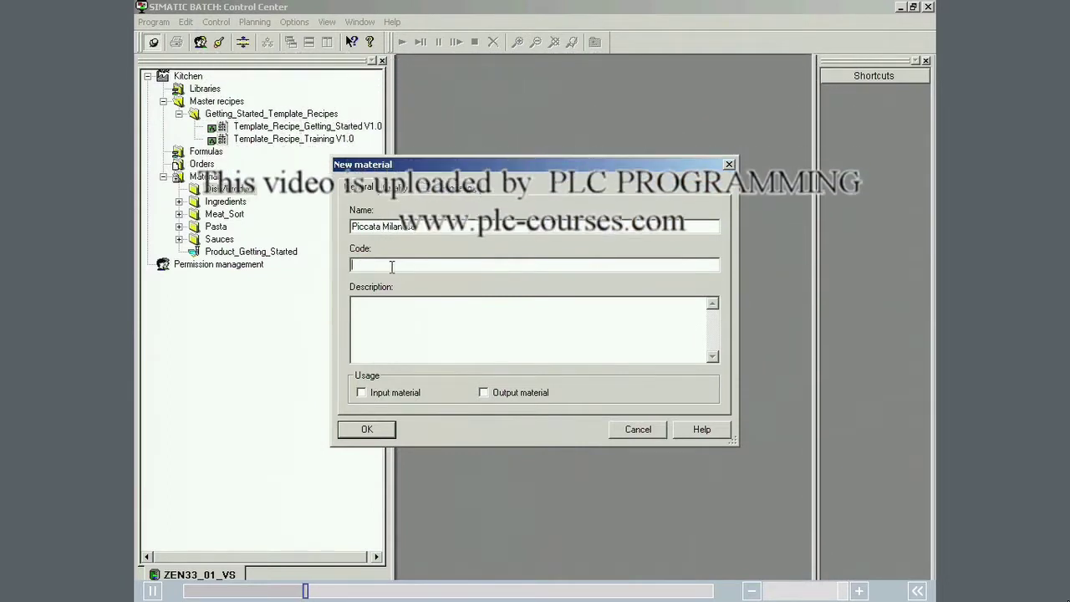
pyautogui.write('4711')
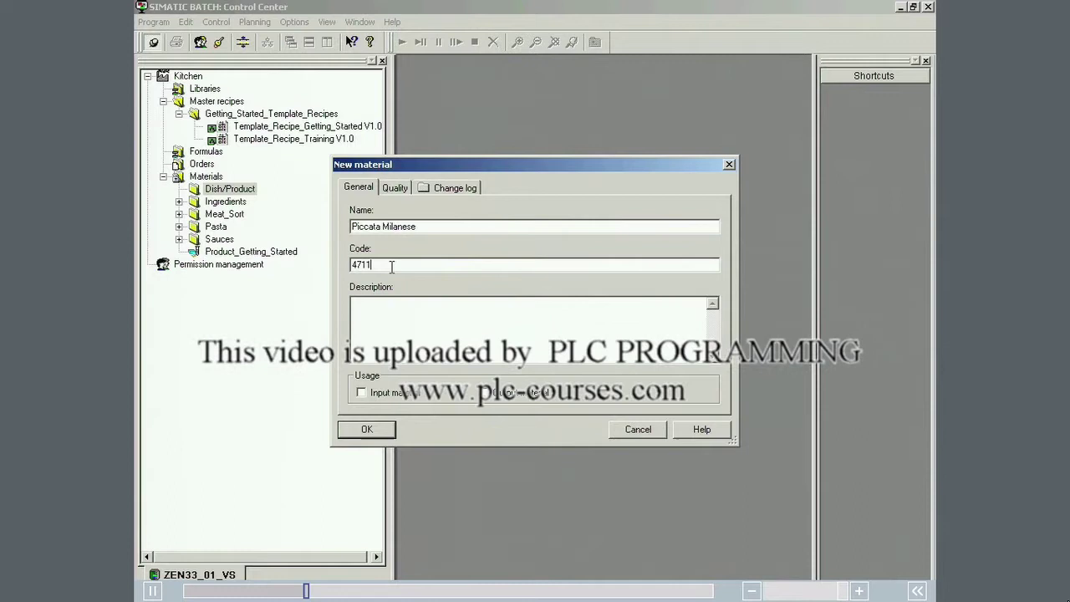
pyautogui.click(483, 392)
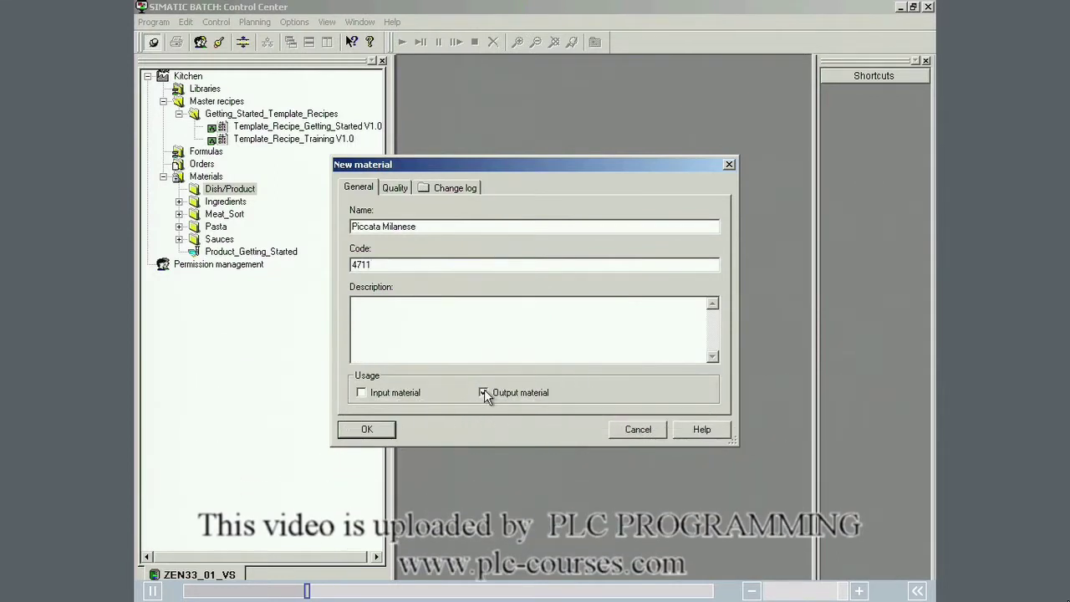
pyautogui.click(382, 428)
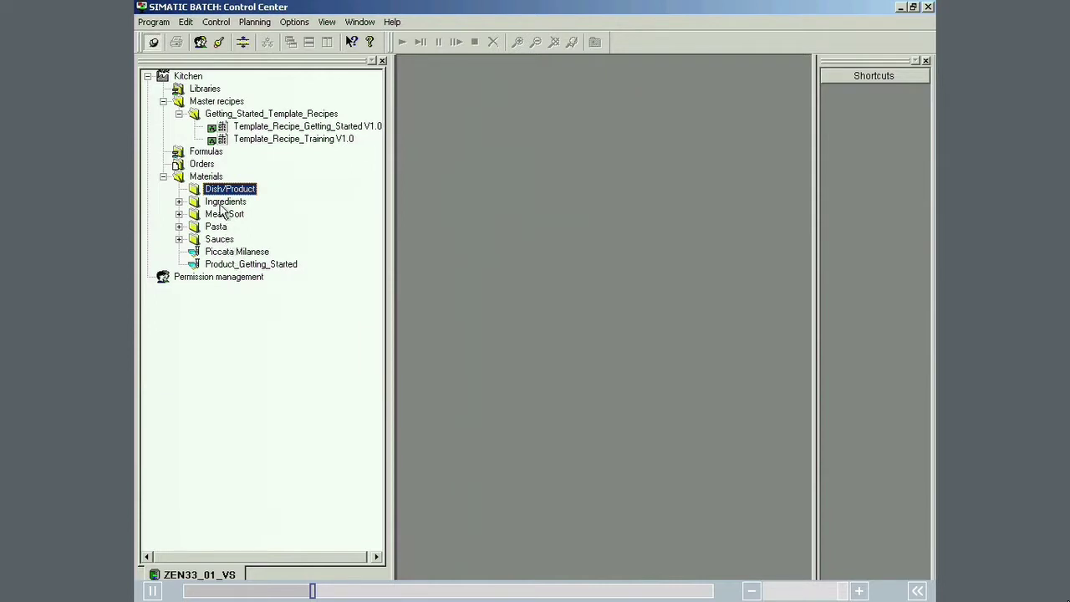
# Step: Create hierarchical master recipe 'Piccata Milanese' under Master recipes and open its Properties
pyautogui.rightClick(215, 105)
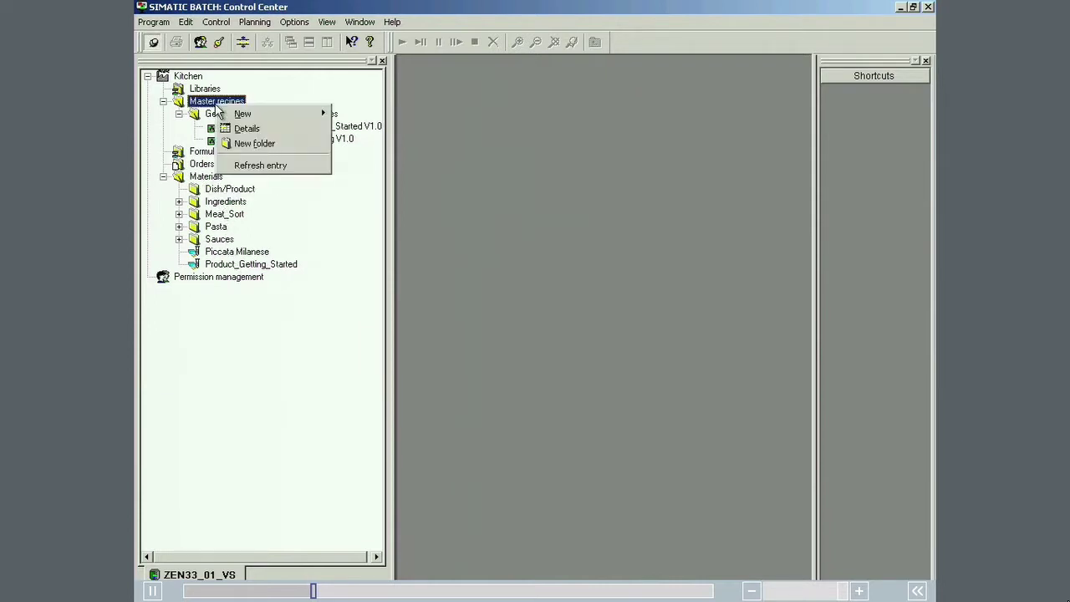
pyautogui.moveTo(241, 113)
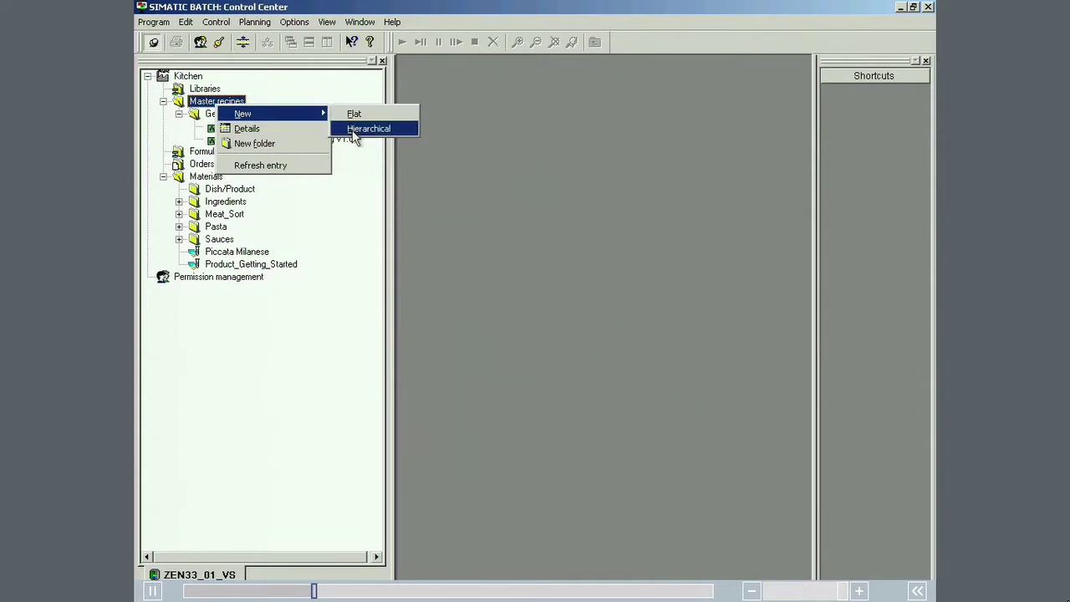
pyautogui.click(354, 130)
pyautogui.write('Piccata Mi')
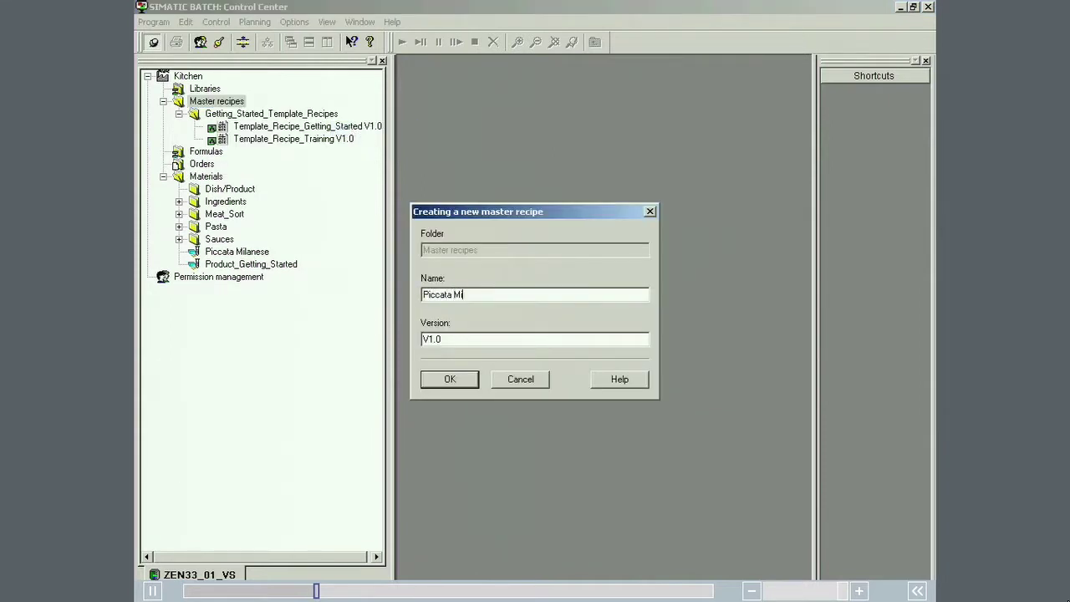
pyautogui.write('lanese')
pyautogui.click(444, 379)
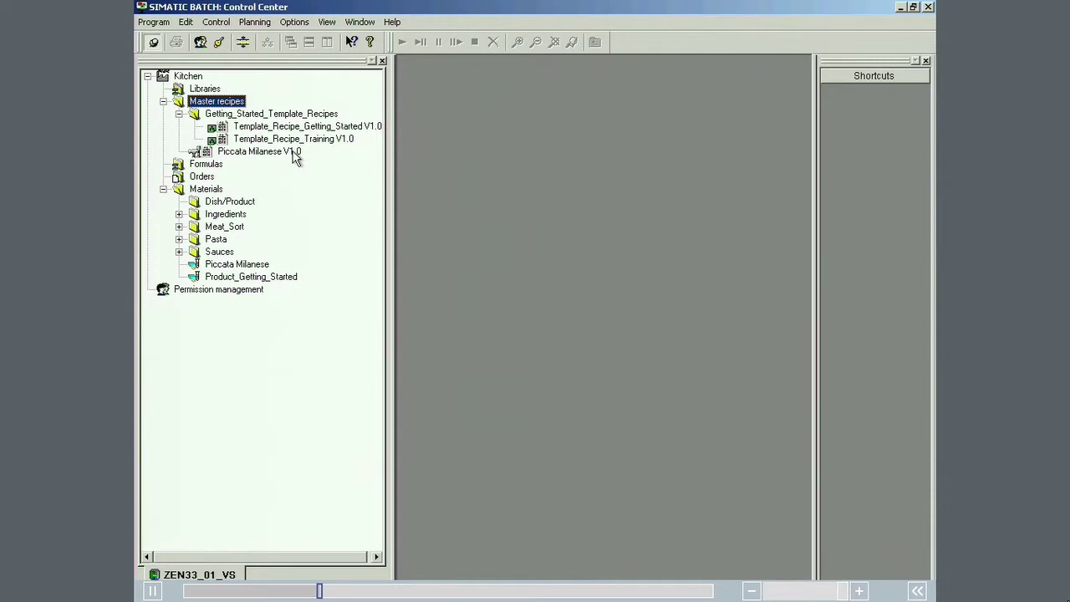
pyautogui.rightClick(294, 159)
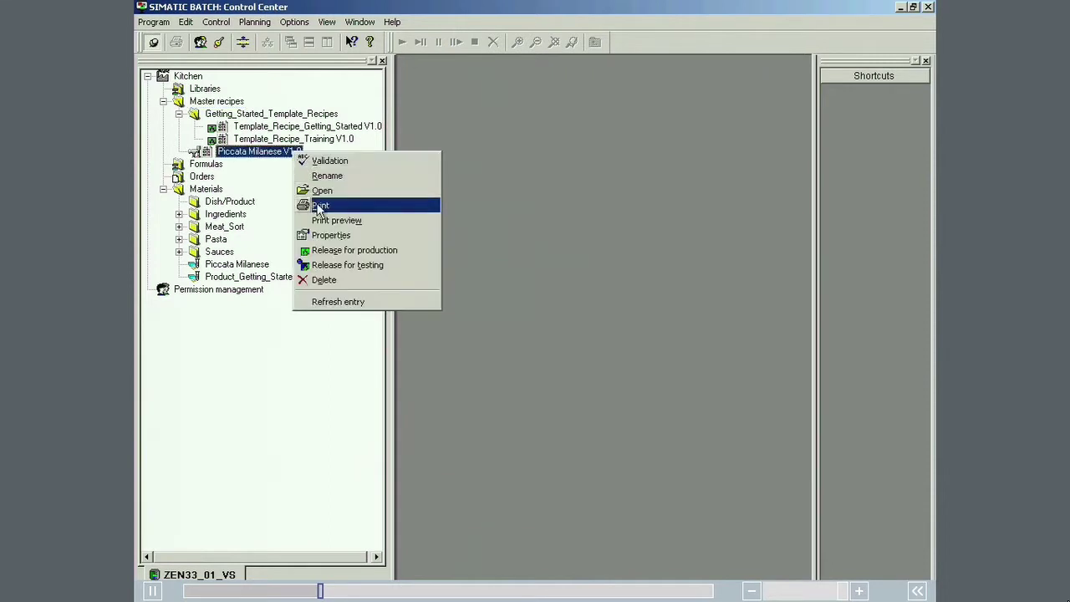
pyautogui.click(328, 235)
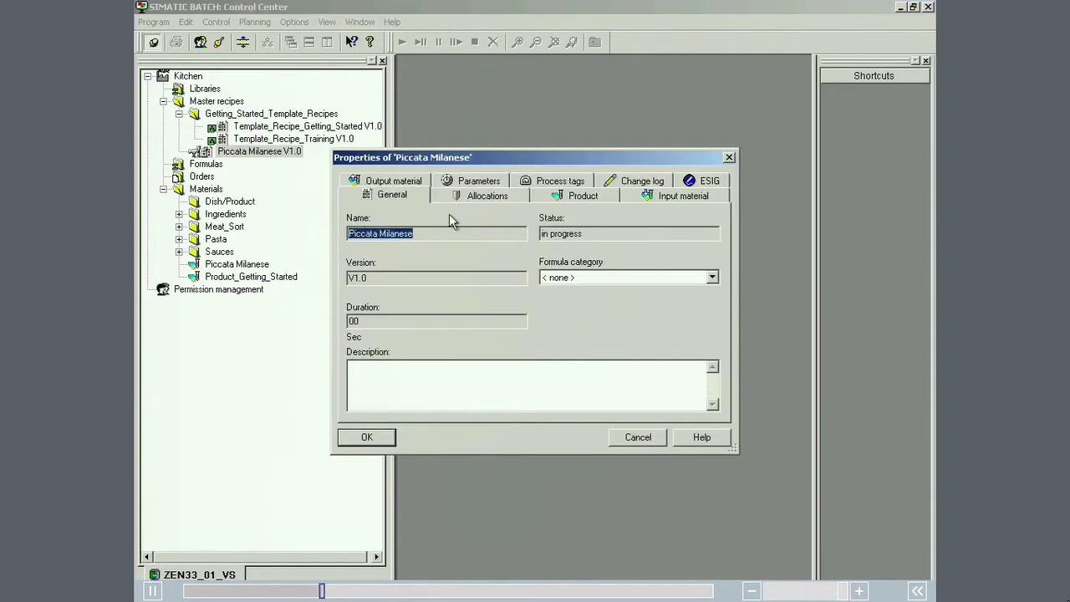
# Step: On the Product tab, choose Piccata Milanese, reference quantity 2.9, batch min 1, max 10, unit kg
pyautogui.click(551, 197)
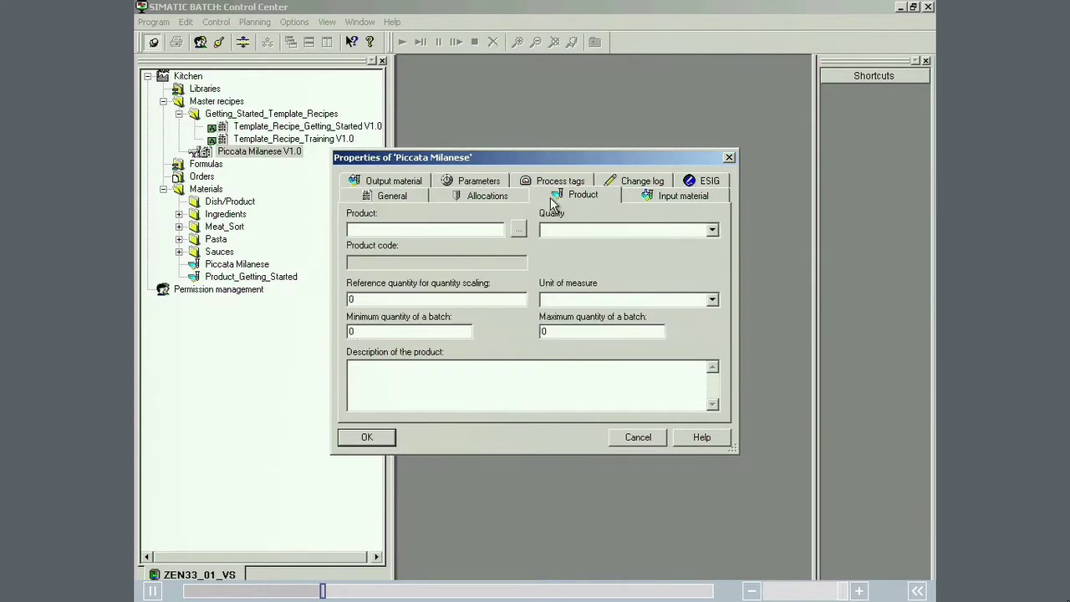
pyautogui.click(519, 230)
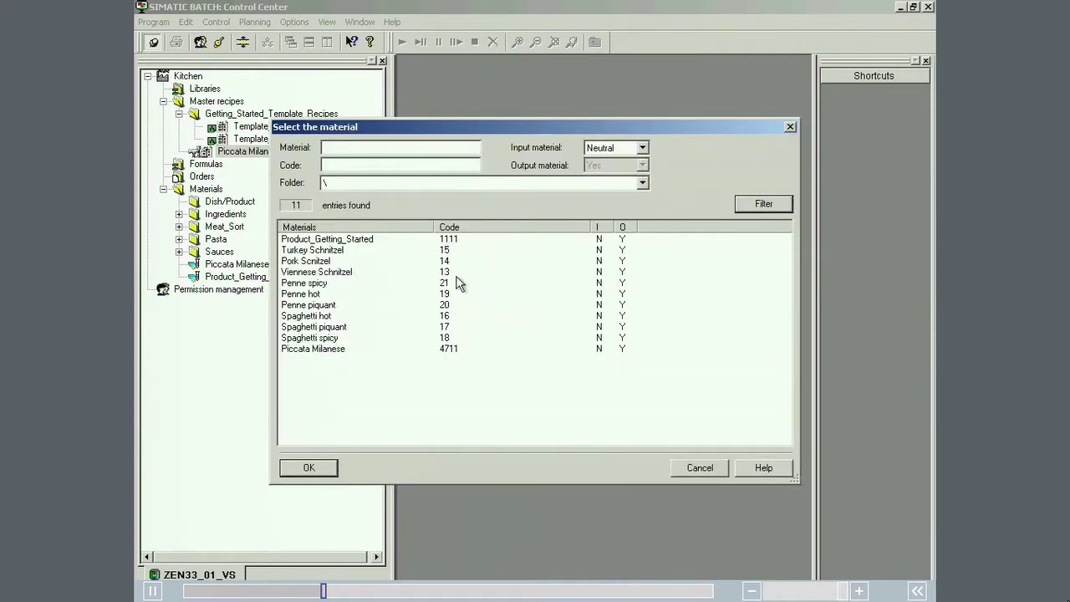
pyautogui.click(322, 349)
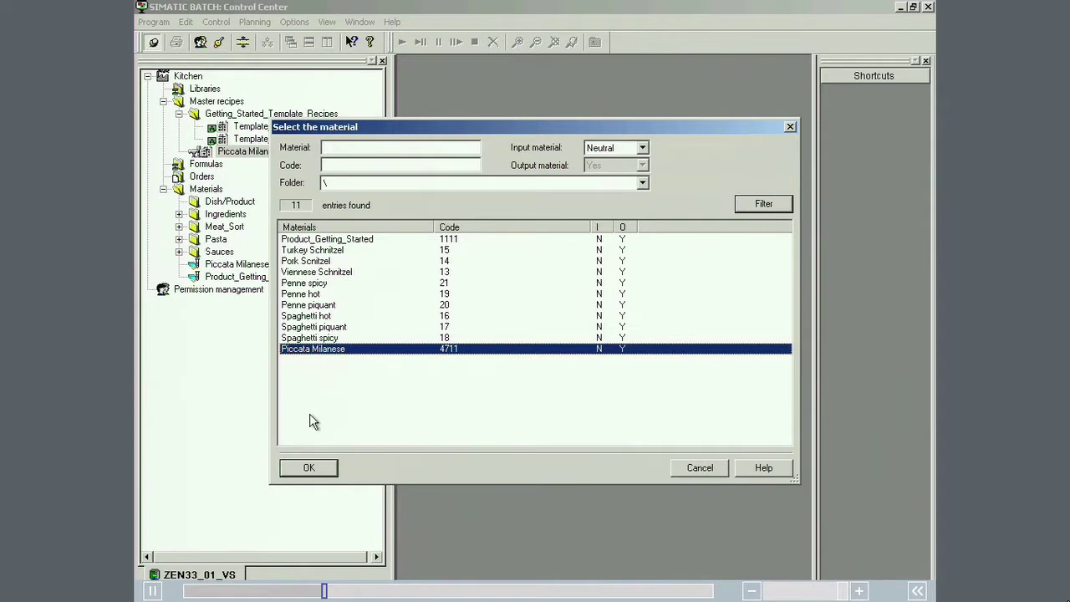
pyautogui.click(308, 469)
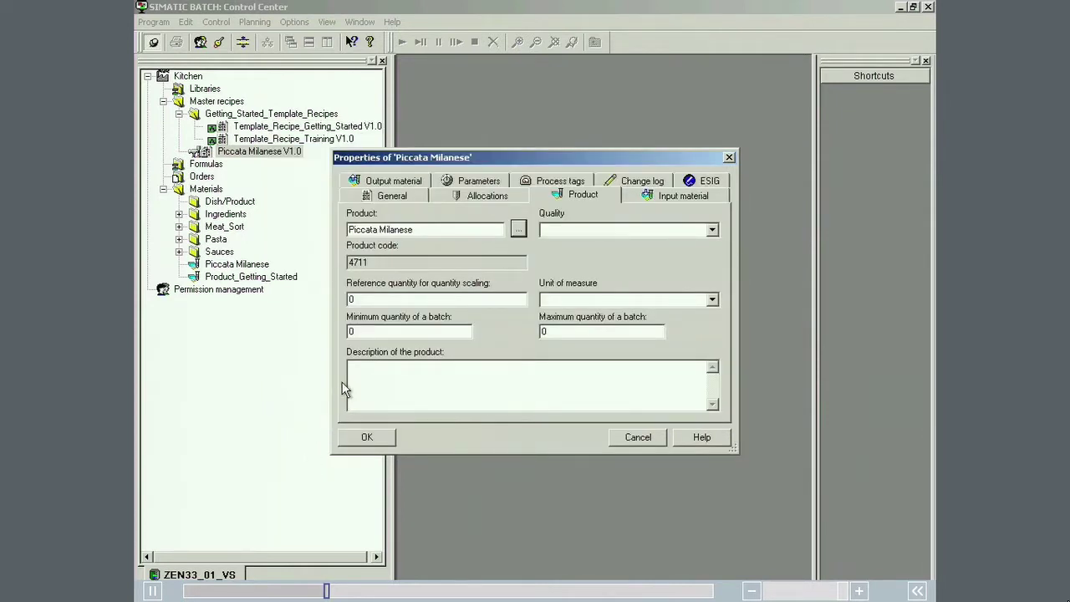
pyautogui.doubleClick(359, 299)
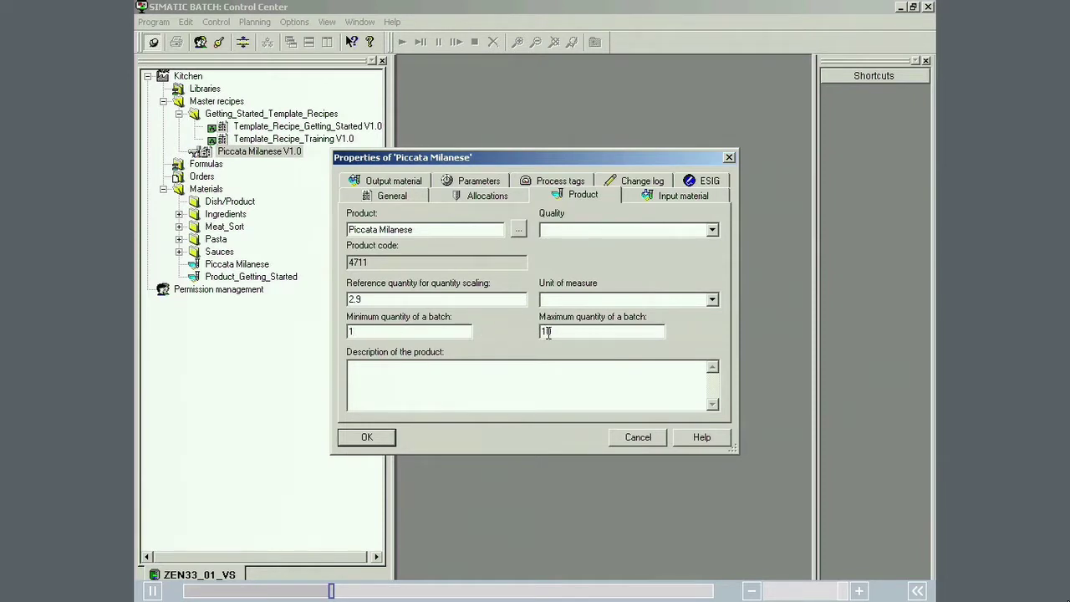
pyautogui.click(713, 301)
pyautogui.click(692, 337)
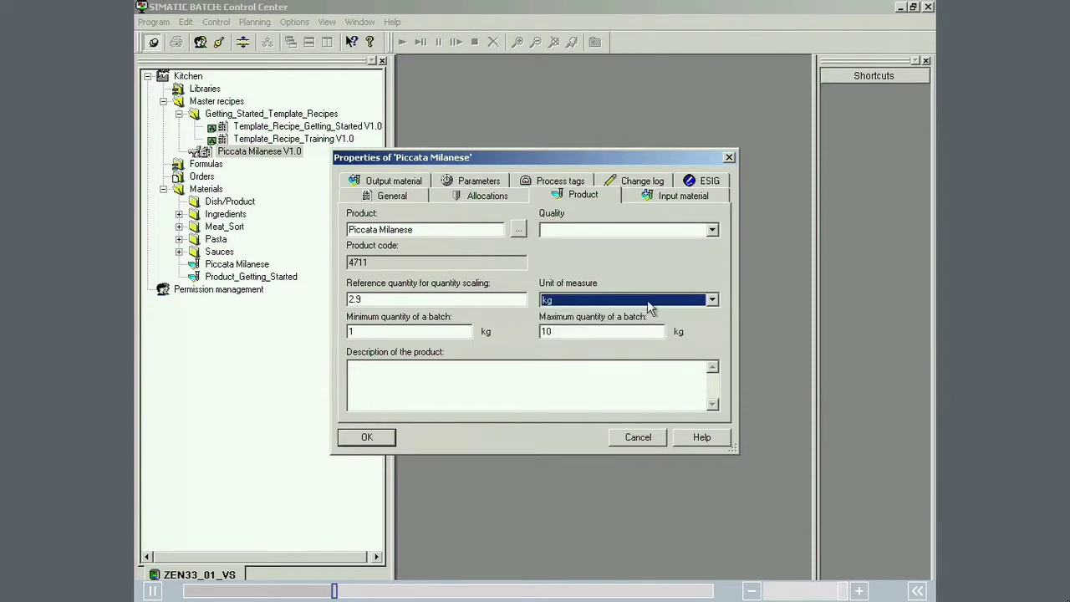
# Step: On the Output material tab, add a Piccata Milanese row with quantity 2.9 and confirm with OK
pyautogui.click(417, 185)
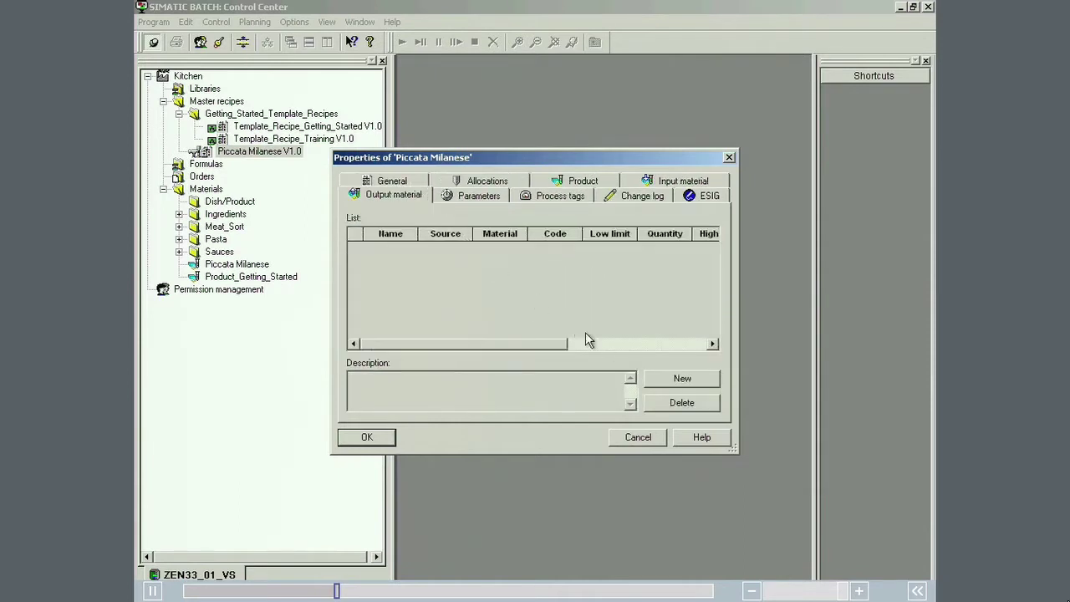
pyautogui.click(655, 380)
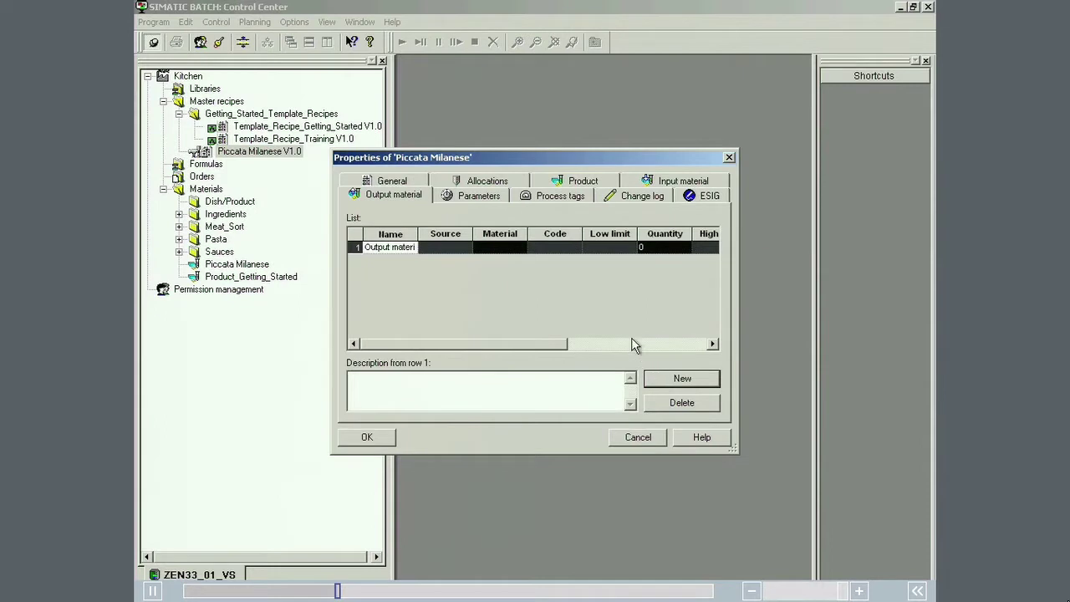
pyautogui.click(524, 250)
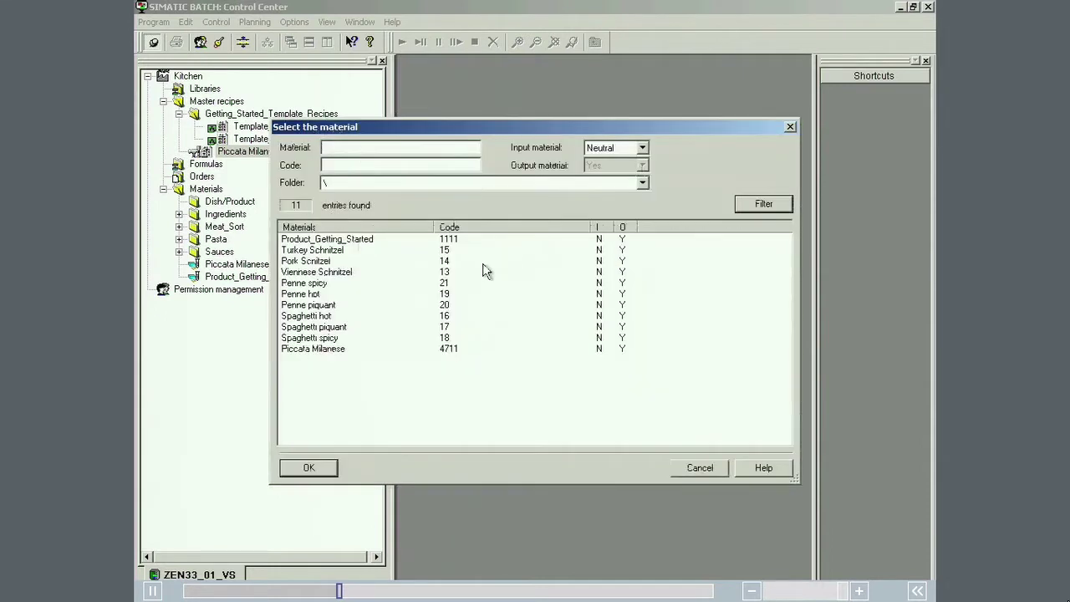
pyautogui.doubleClick(339, 350)
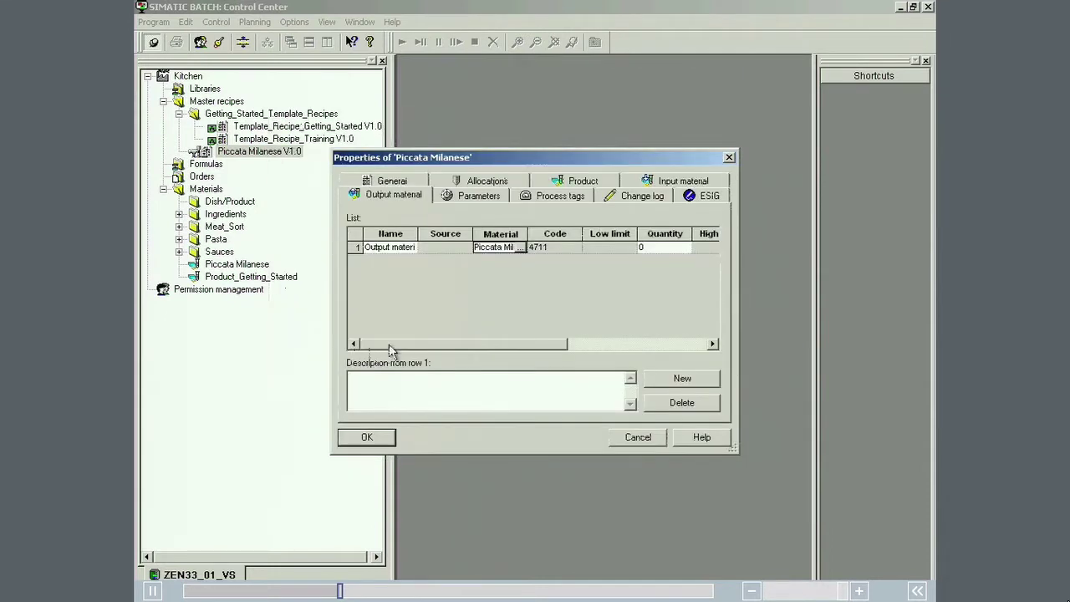
pyautogui.click(648, 247)
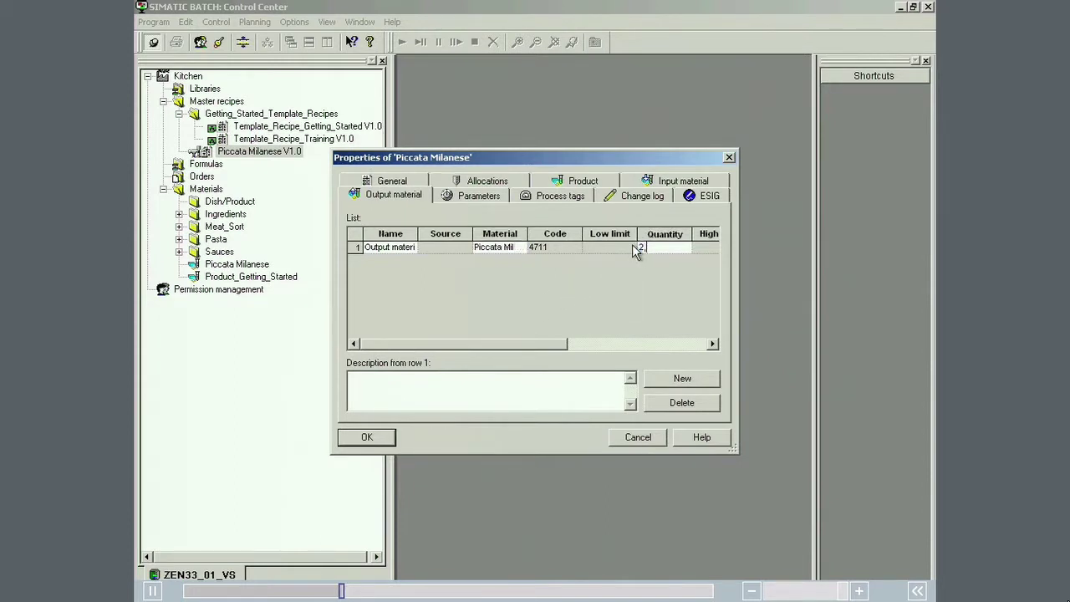
pyautogui.click(631, 249)
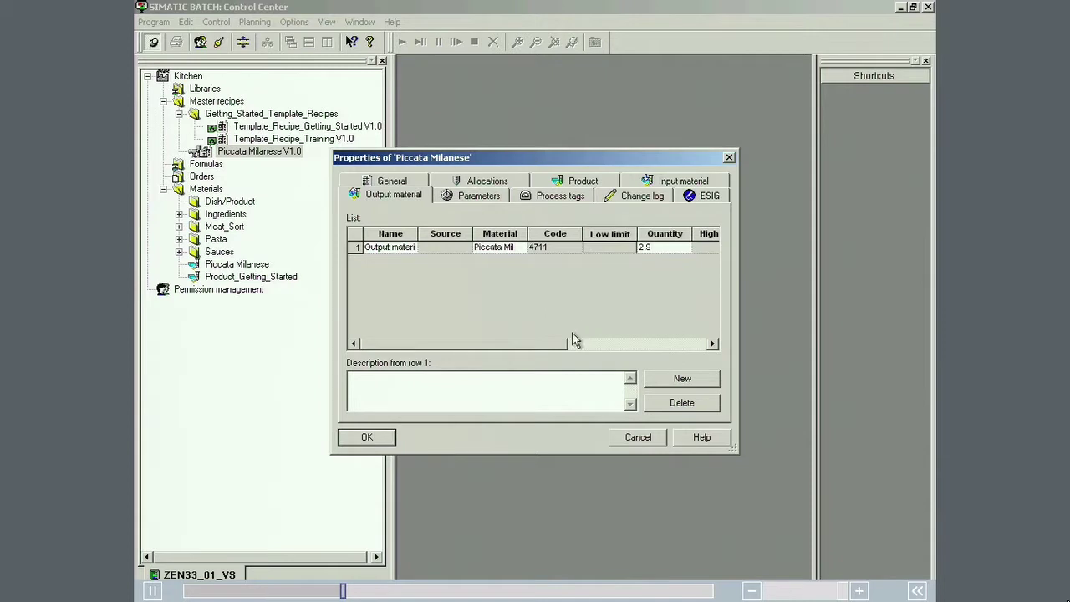
pyautogui.click(386, 438)
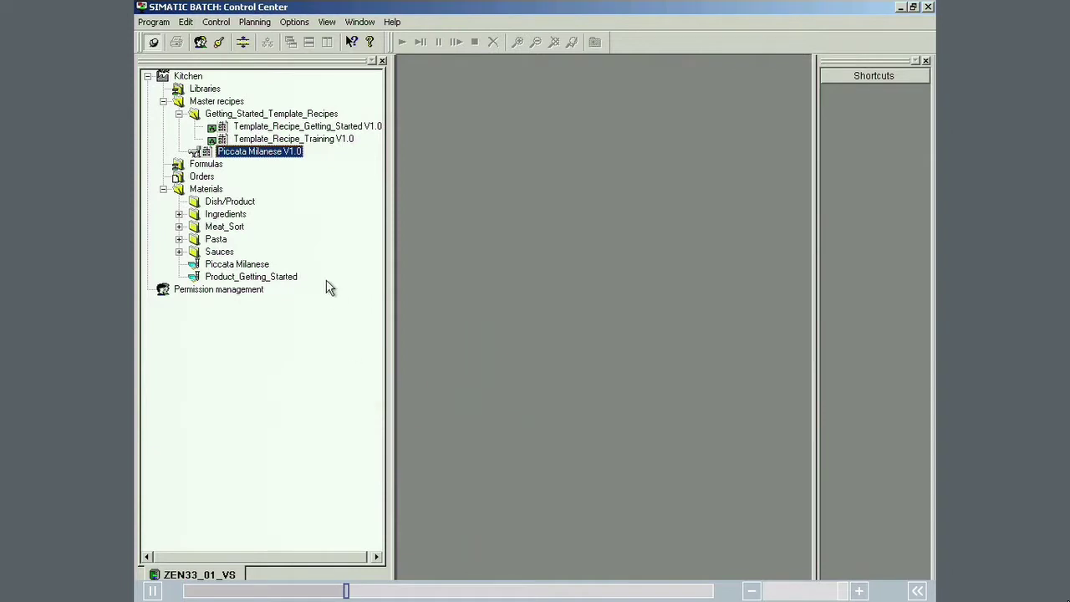
# Step: Open the Piccata Milanese V1.0 recipe in the Recipe Editor, with the recipe window and editor maximized
pyautogui.doubleClick(276, 155)
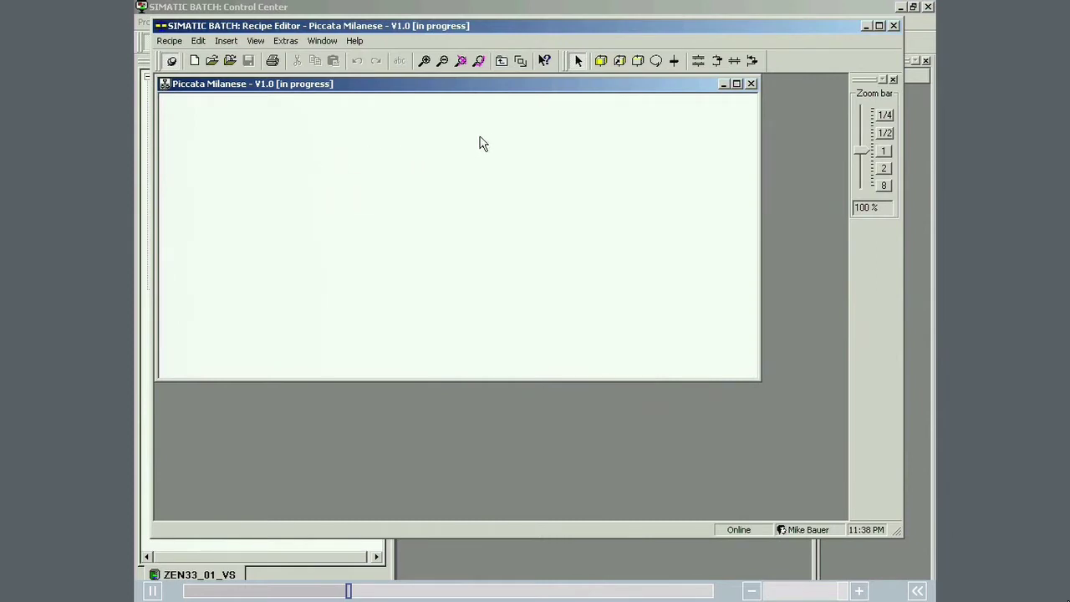
pyautogui.click(737, 84)
pyautogui.click(878, 25)
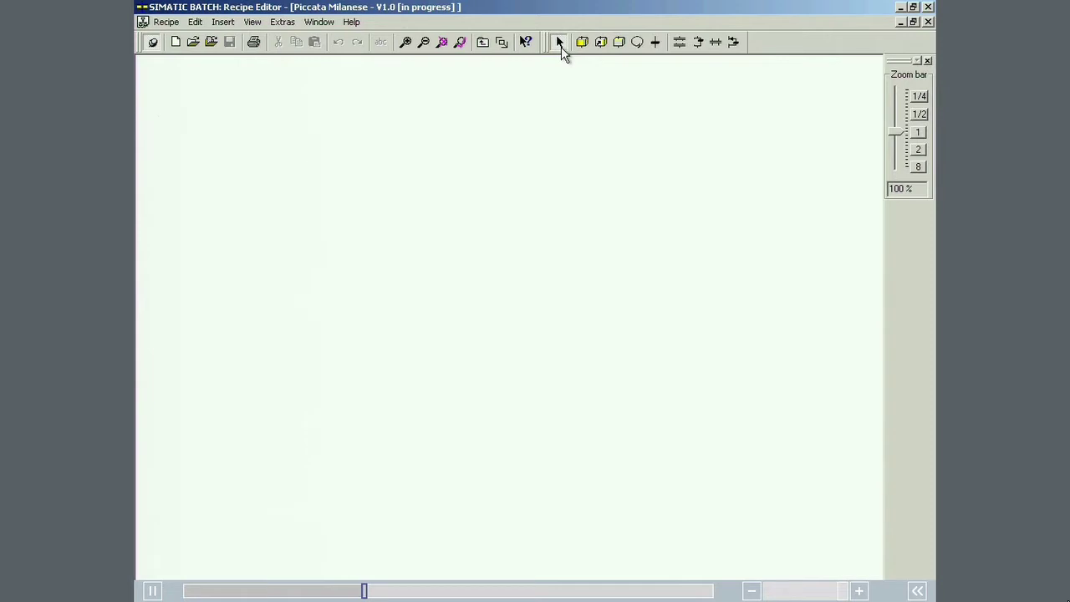
# Step: Place two RUPs side by side at the top of the recipe
pyautogui.click(582, 43)
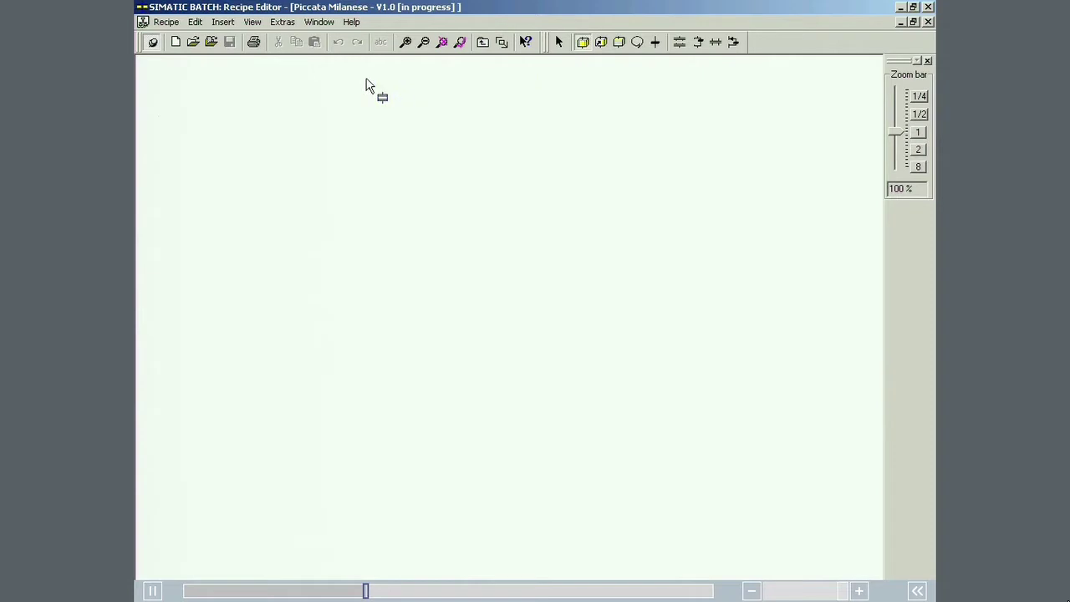
pyautogui.click(253, 89)
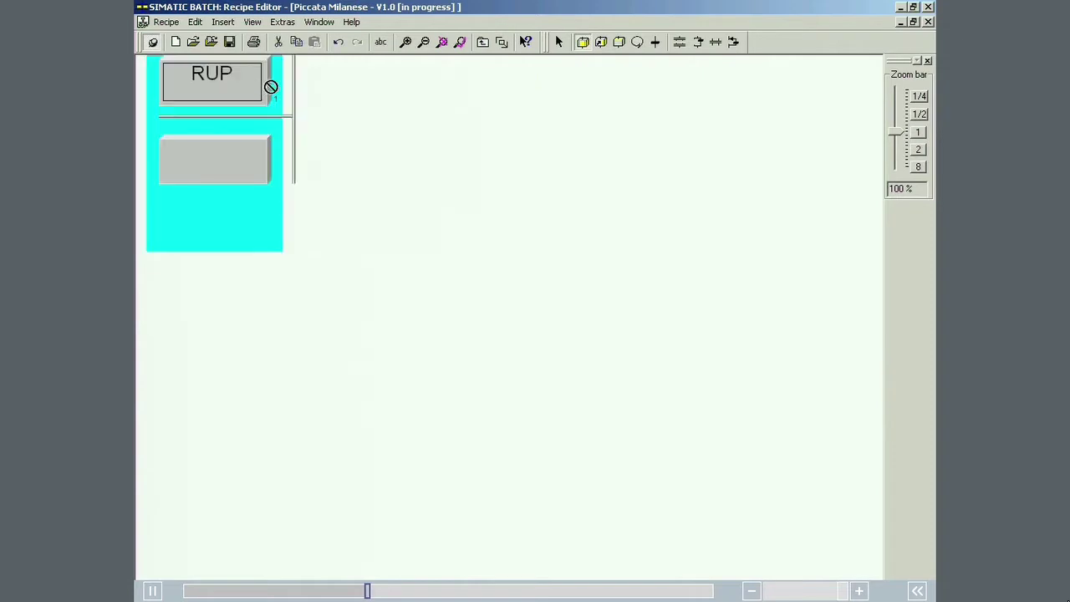
pyautogui.click(322, 89)
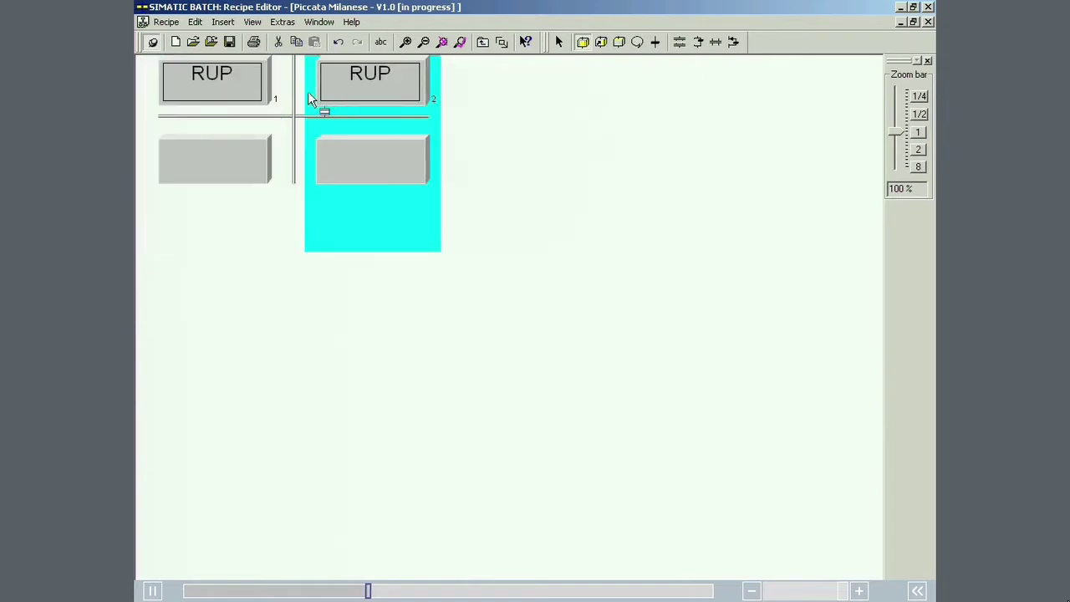
# Step: Add ROPs 3 and 4 in sequence under RUP 1 and ROP 5 under RUP 2
pyautogui.click(218, 161)
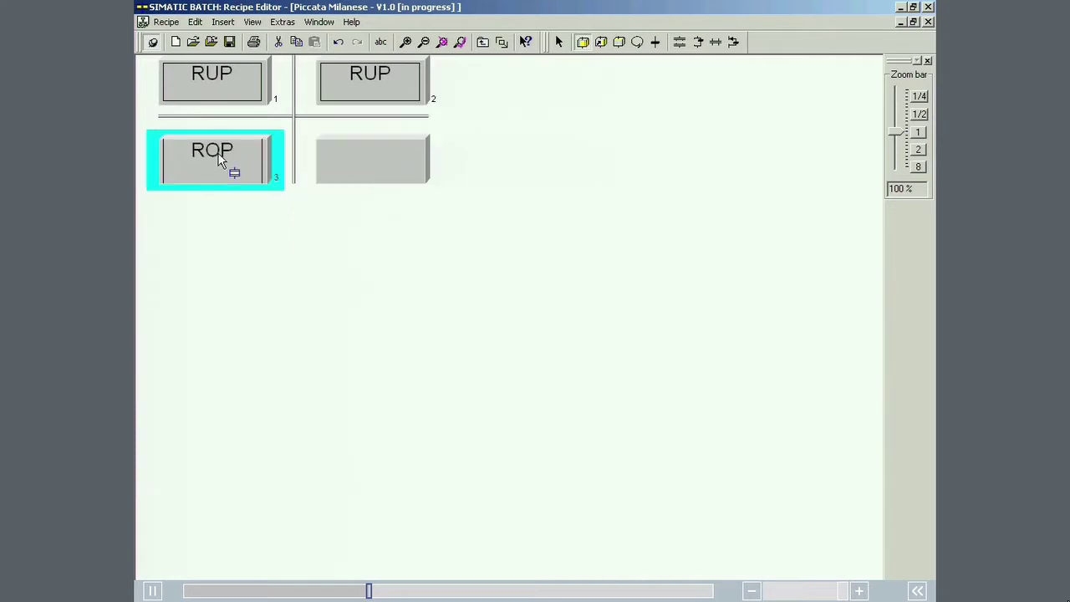
pyautogui.click(217, 209)
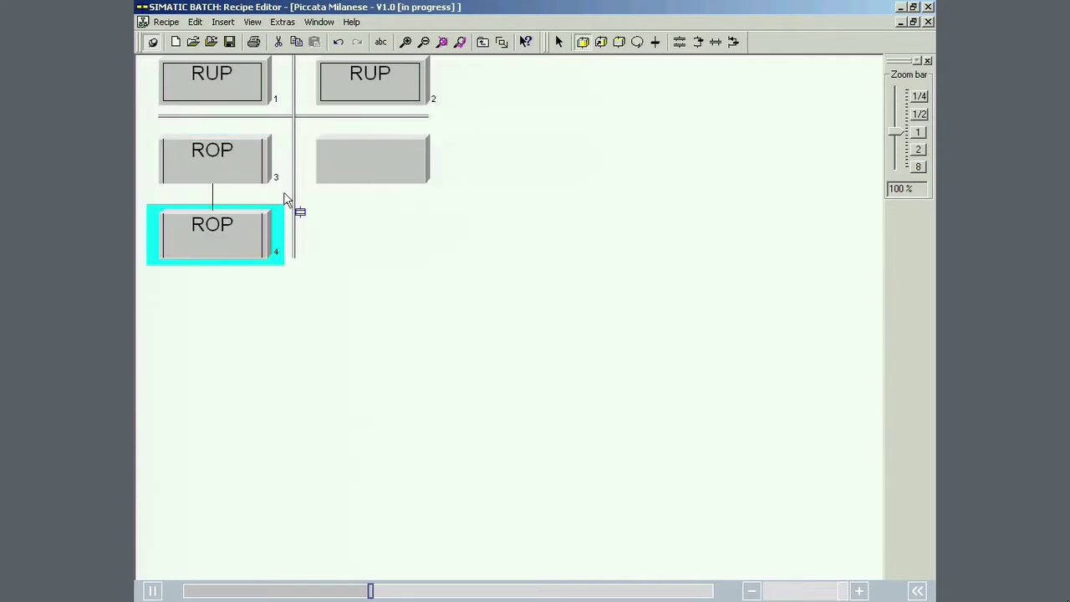
pyautogui.click(355, 163)
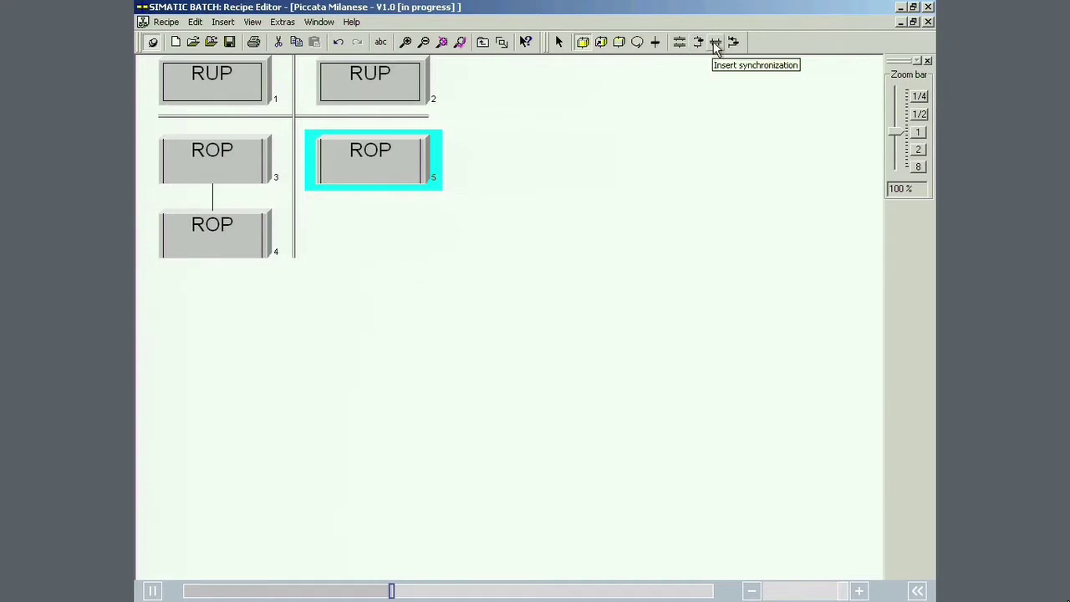
# Step: Insert a synchronization from ROP 3 to ROP 5 so ROPs 4 and 5 both follow ROP 3
pyautogui.click(715, 46)
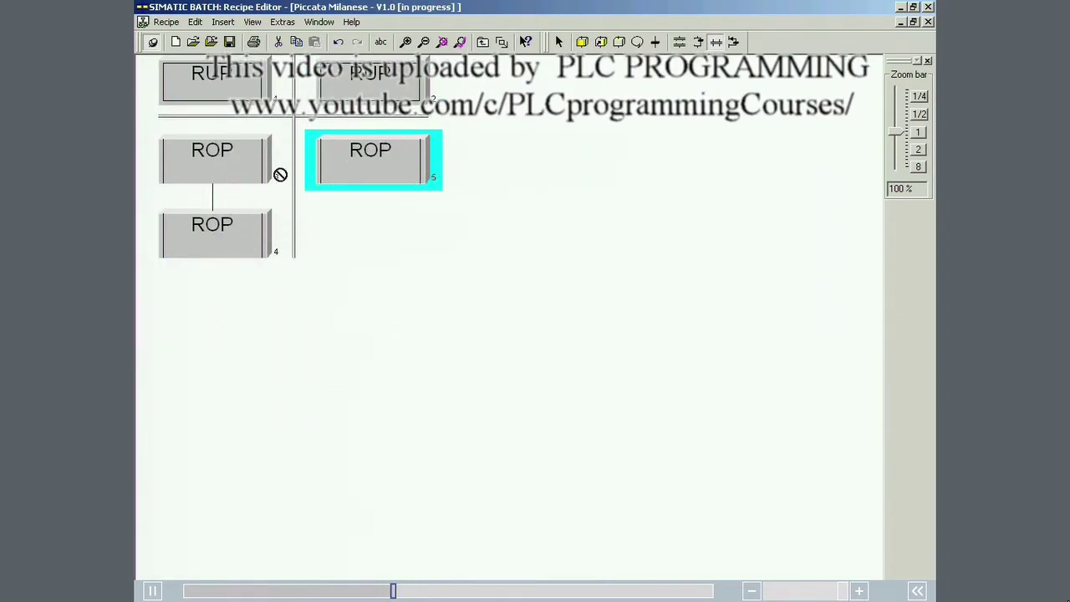
pyautogui.moveTo(211, 207); pyautogui.dragTo(355, 143)
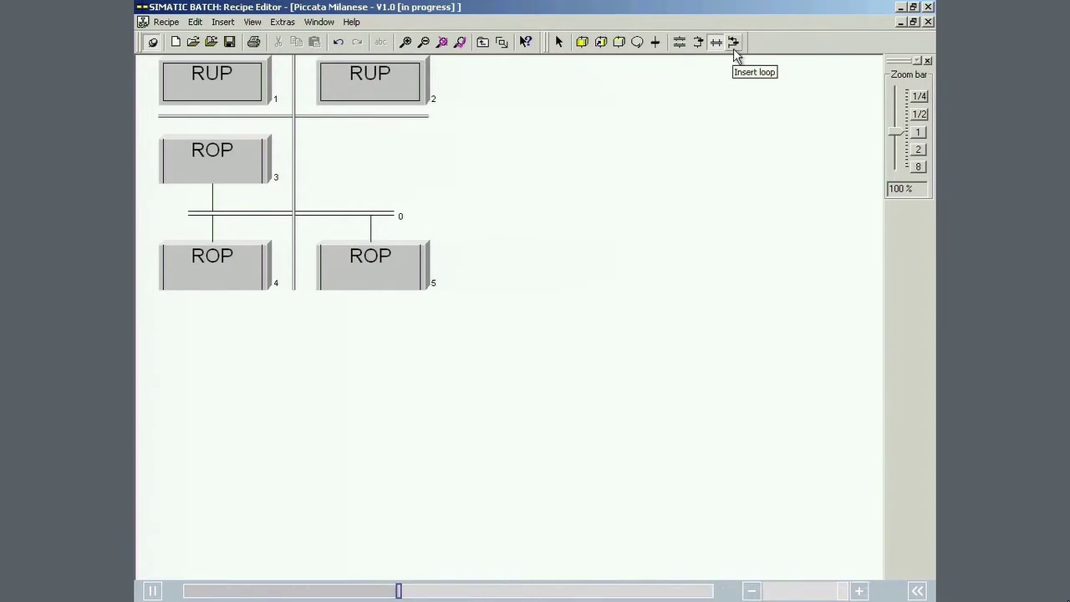
pyautogui.click(560, 43)
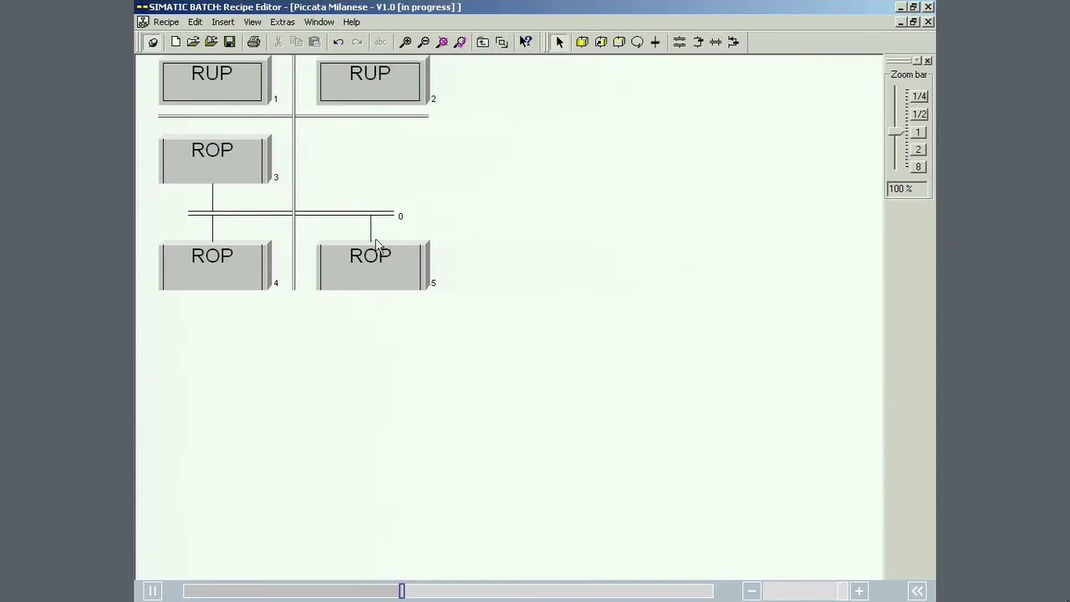
# Step: In RUP 1's properties, set the name to Cook Pasta and allocate unit Pot_1 as preferred unit
pyautogui.rightClick(234, 92)
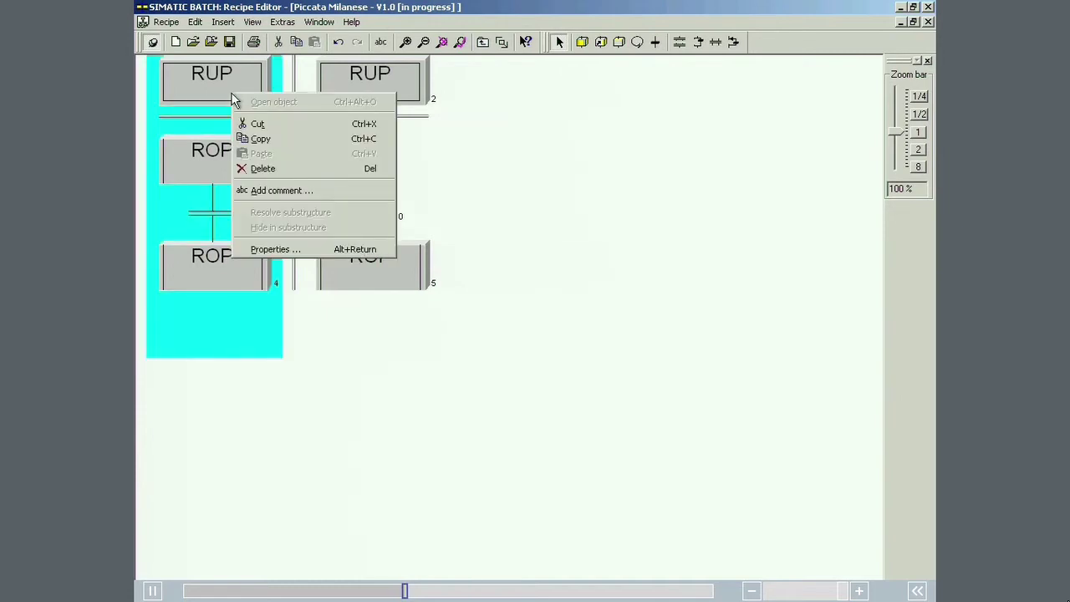
pyautogui.click(271, 250)
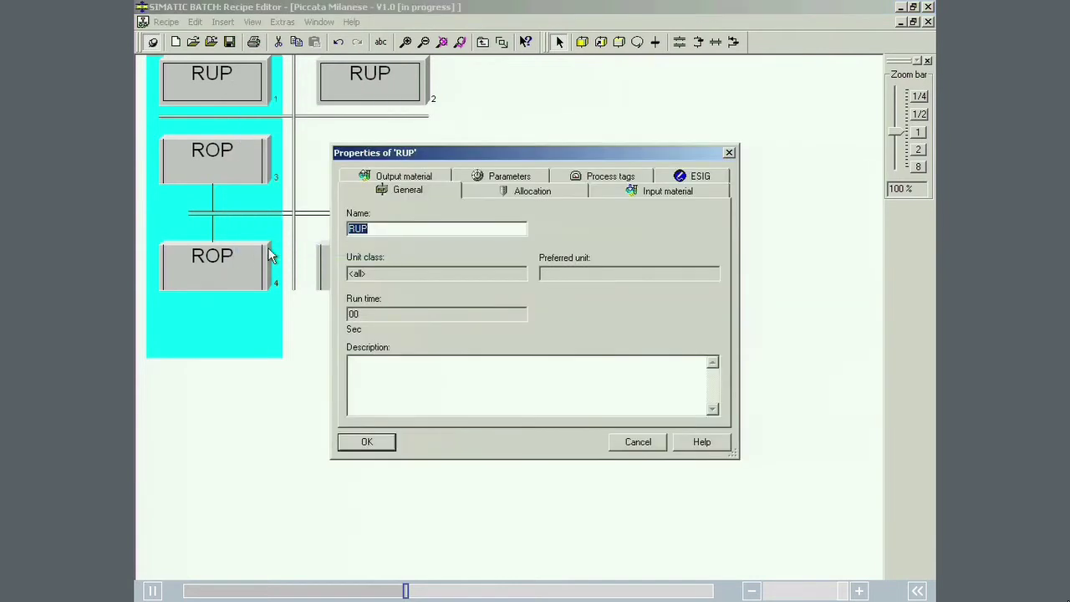
pyautogui.write('Cook Pa')
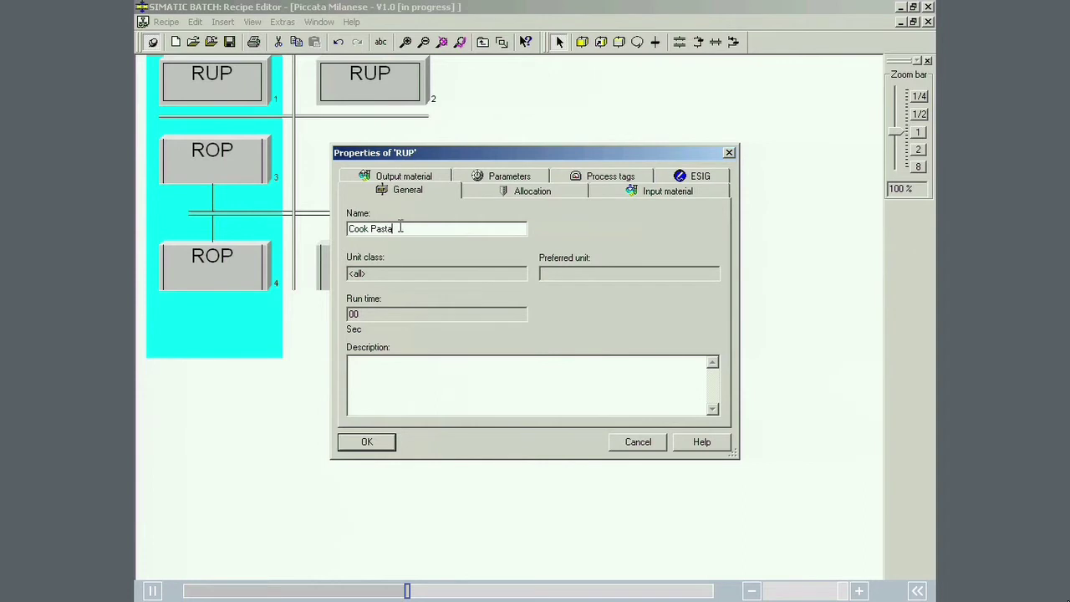
pyautogui.write('sta')
pyautogui.click(481, 193)
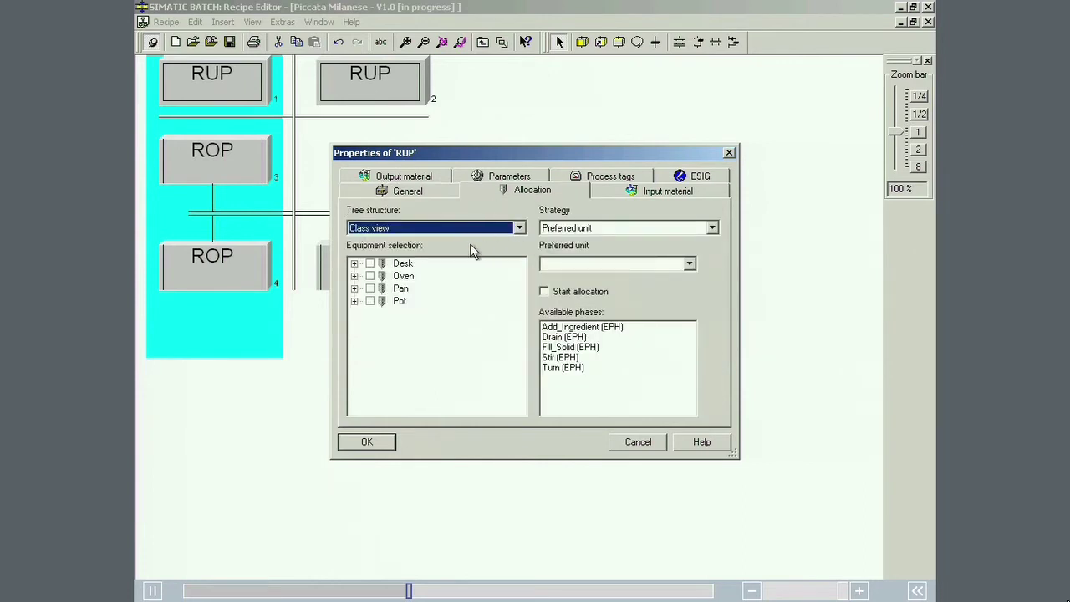
pyautogui.click(354, 301)
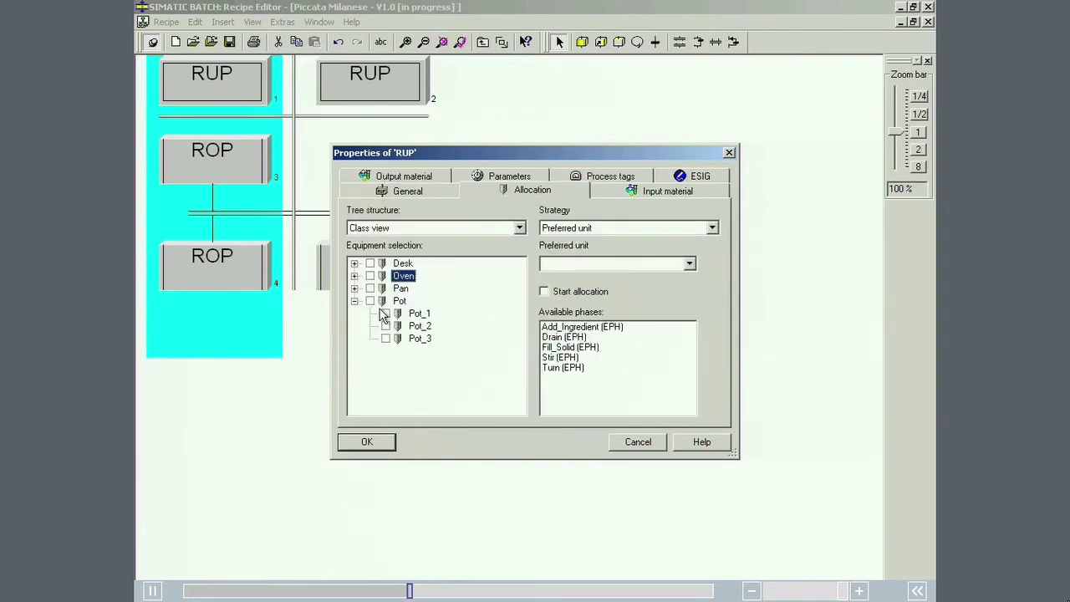
pyautogui.click(385, 313)
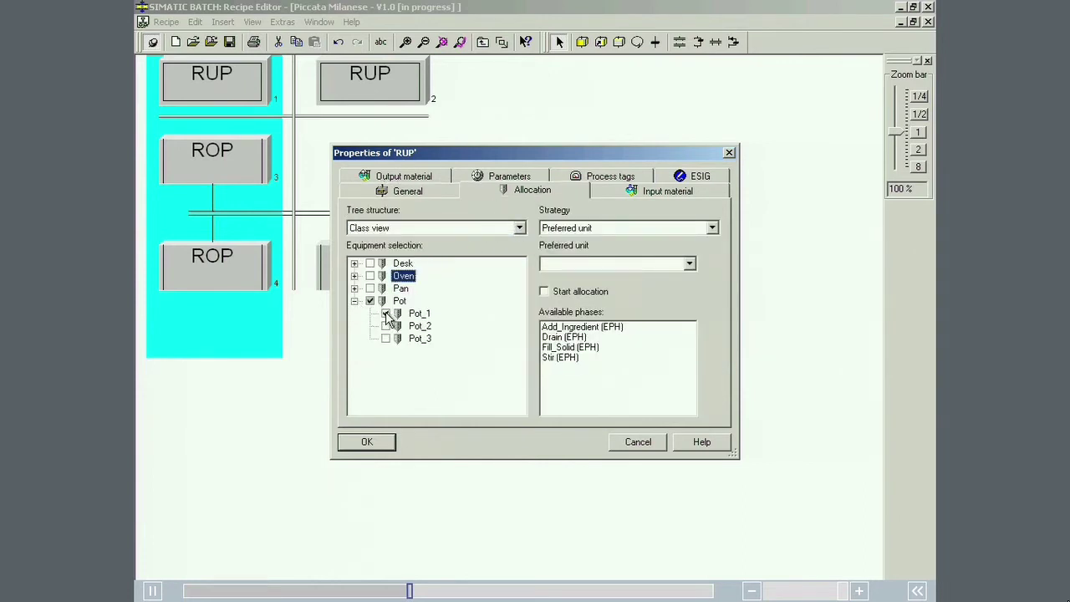
pyautogui.click(541, 269)
pyautogui.click(558, 289)
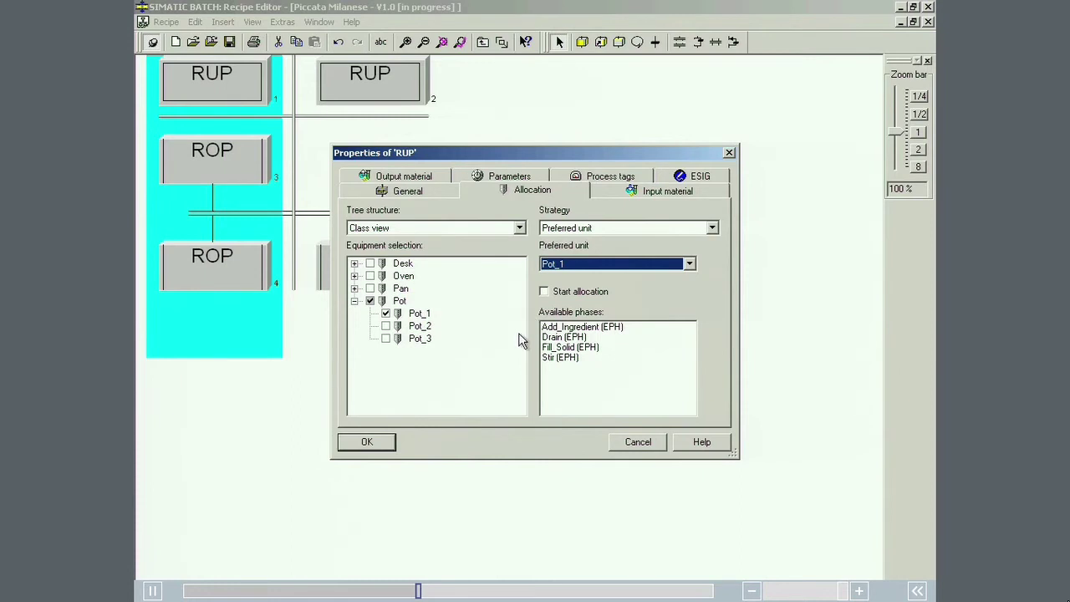
pyautogui.click(361, 449)
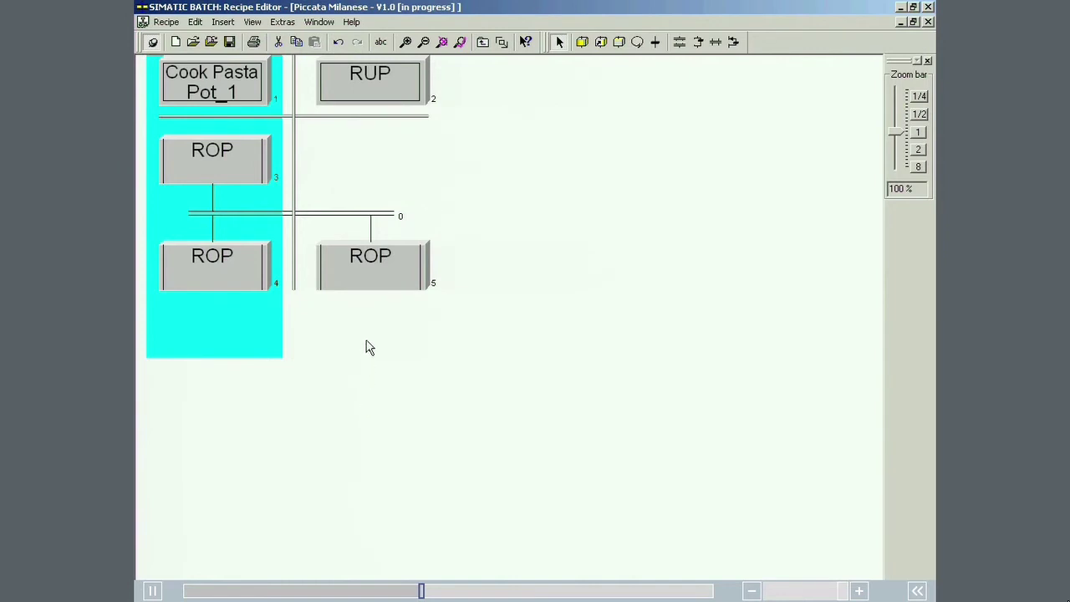
# Step: In RUP 2's properties, set the name to Tomato Sauce and allocate unit Pot_3 as preferred unit
pyautogui.rightClick(392, 97)
pyautogui.click(425, 250)
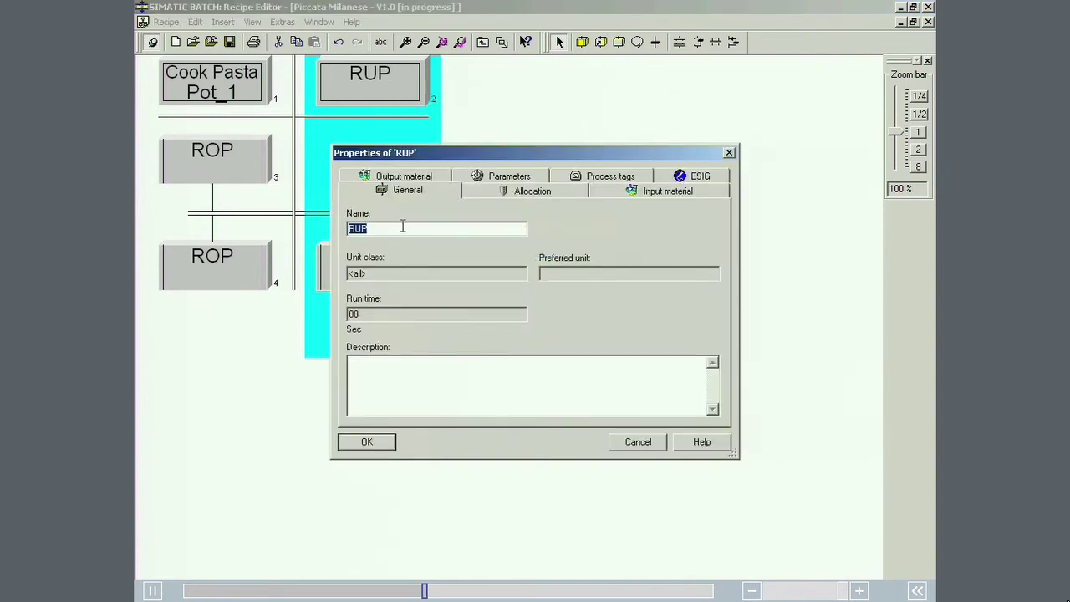
pyautogui.write('Tomato Sauce')
pyautogui.click(481, 194)
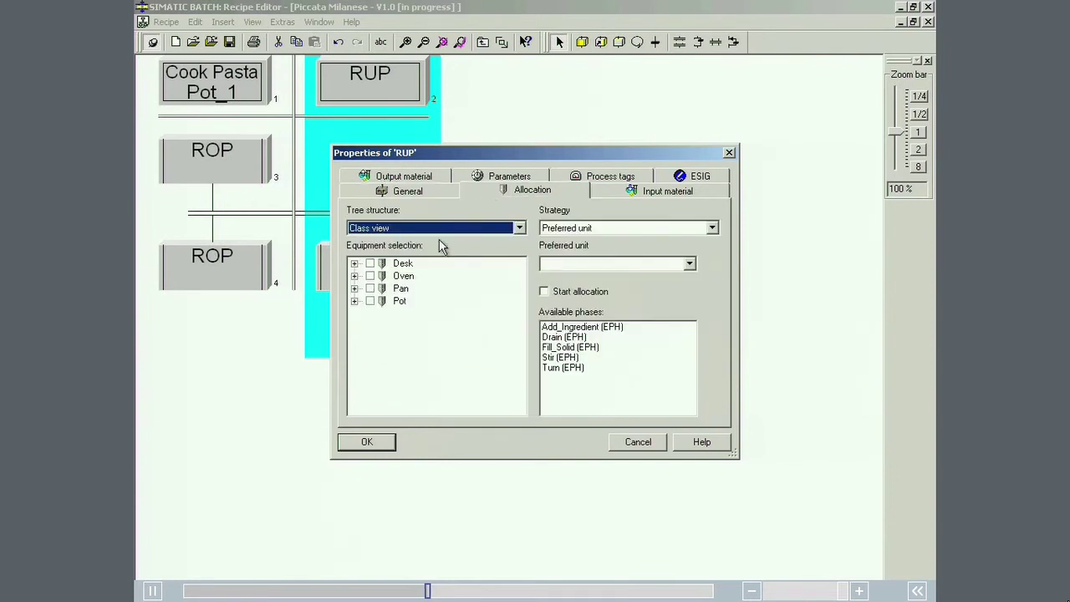
pyautogui.click(354, 301)
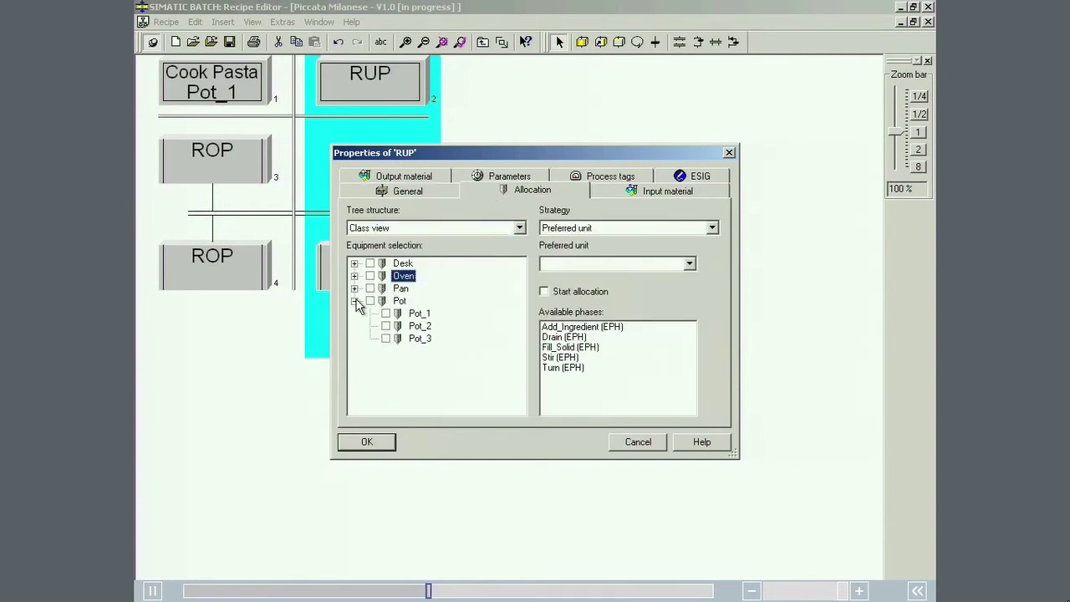
pyautogui.click(385, 338)
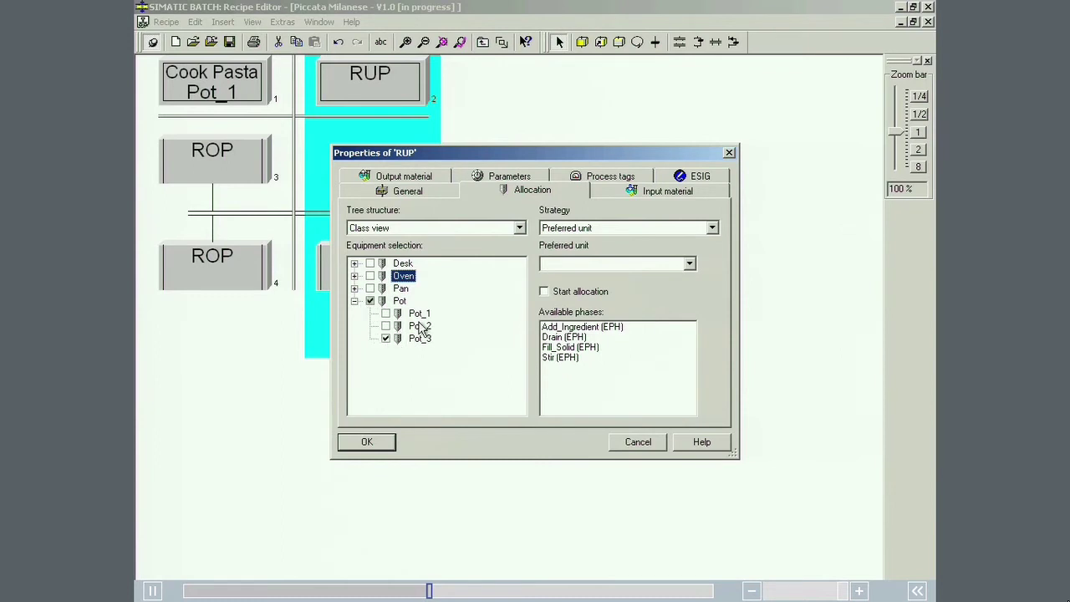
pyautogui.click(558, 269)
pyautogui.click(562, 288)
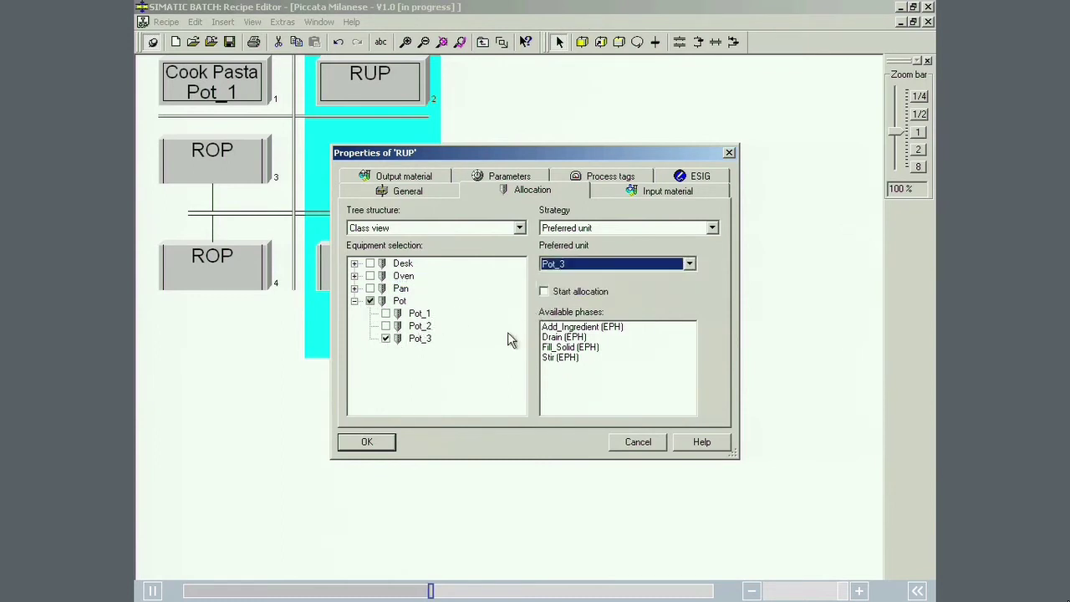
pyautogui.click(367, 440)
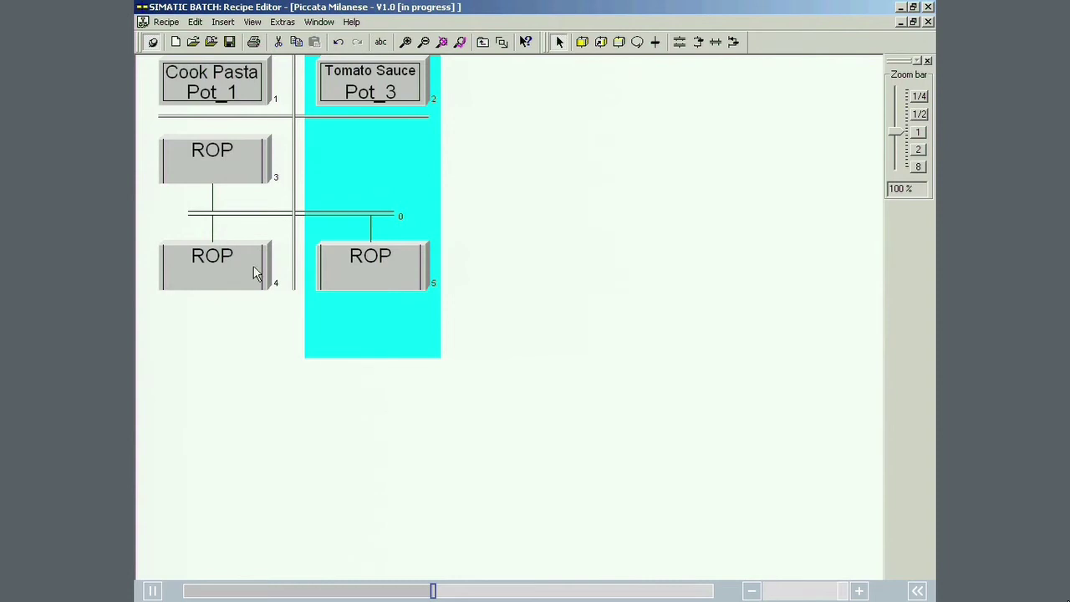
# Step: Rename ROP 3 to Prepare Water
pyautogui.rightClick(236, 159)
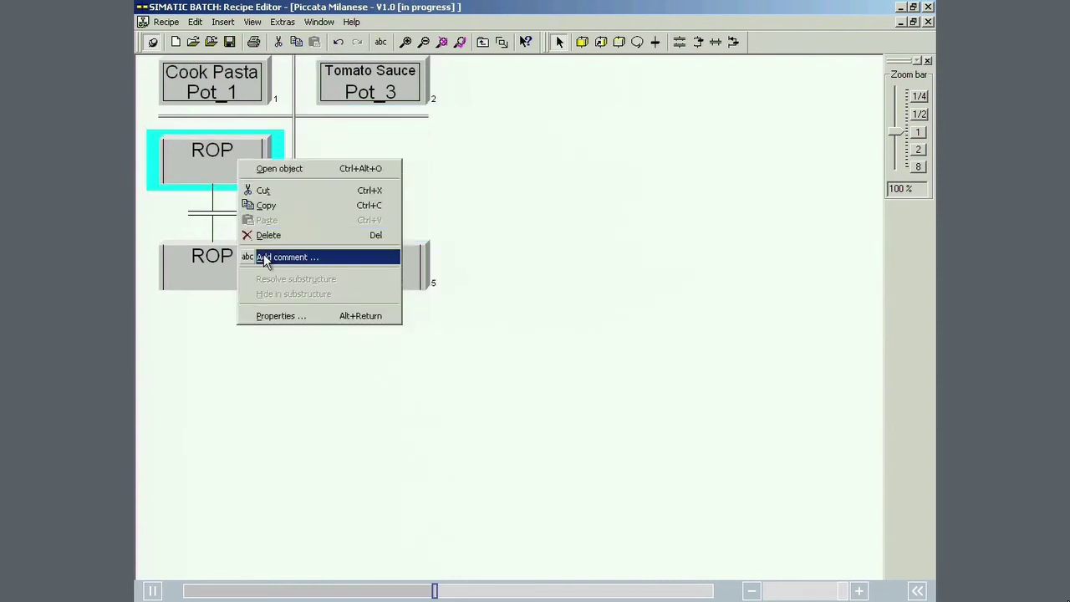
pyautogui.click(281, 320)
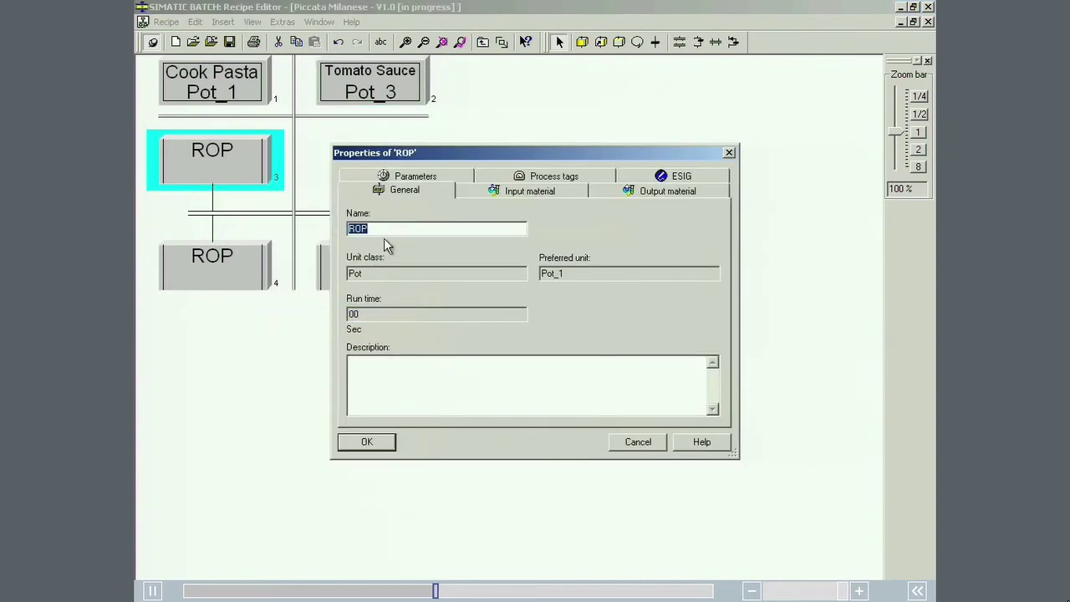
pyautogui.write('Pi')
pyautogui.write('epareW')
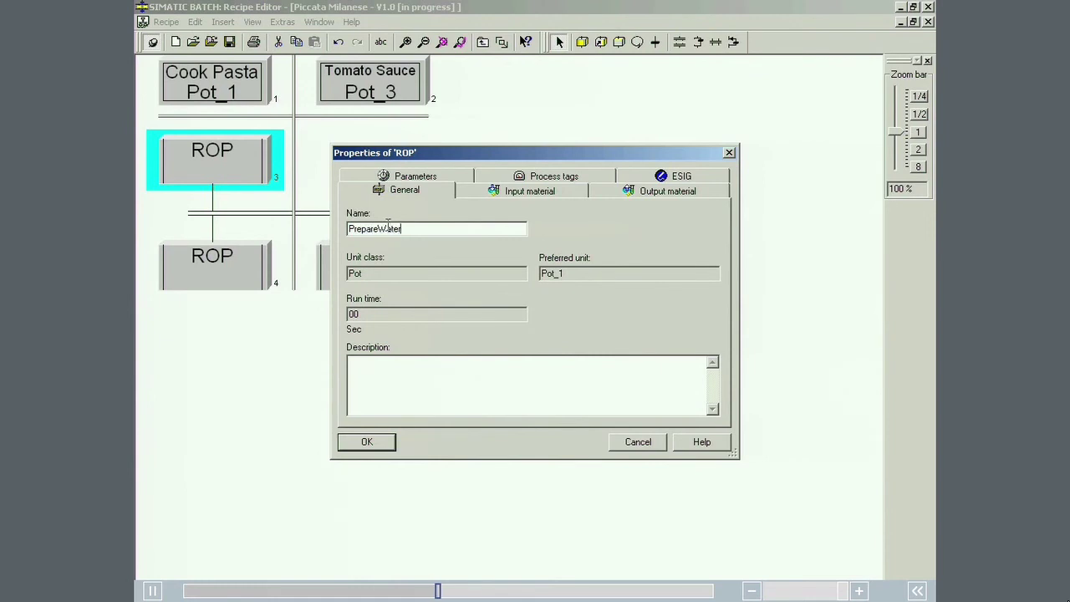
pyautogui.write('ater')
pyautogui.click(379, 228)
pyautogui.click(353, 443)
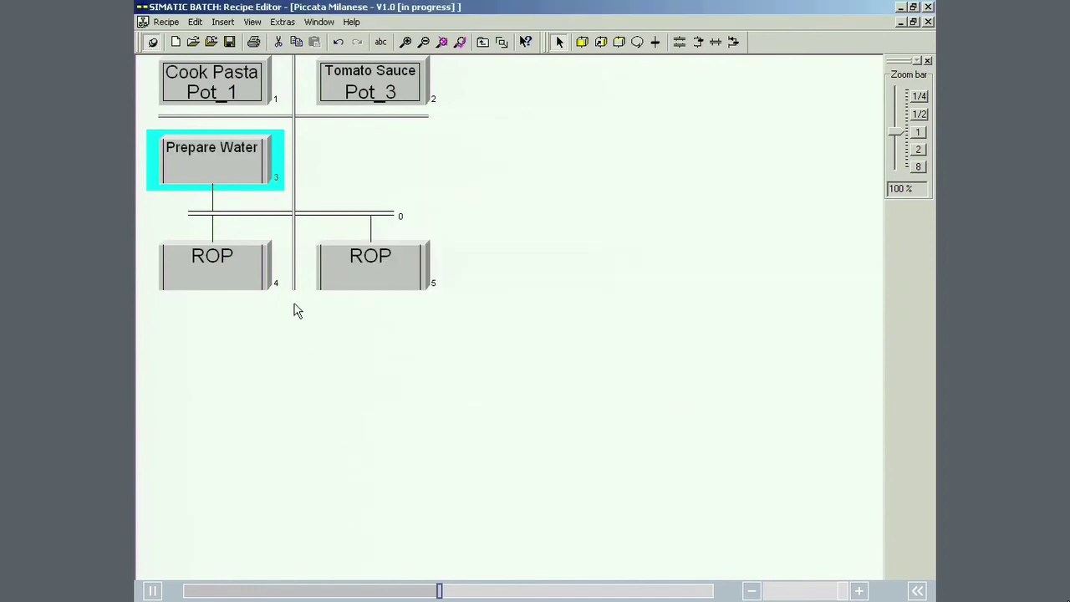
# Step: Rename ROP 4 to Cook Pasta
pyautogui.rightClick(255, 264)
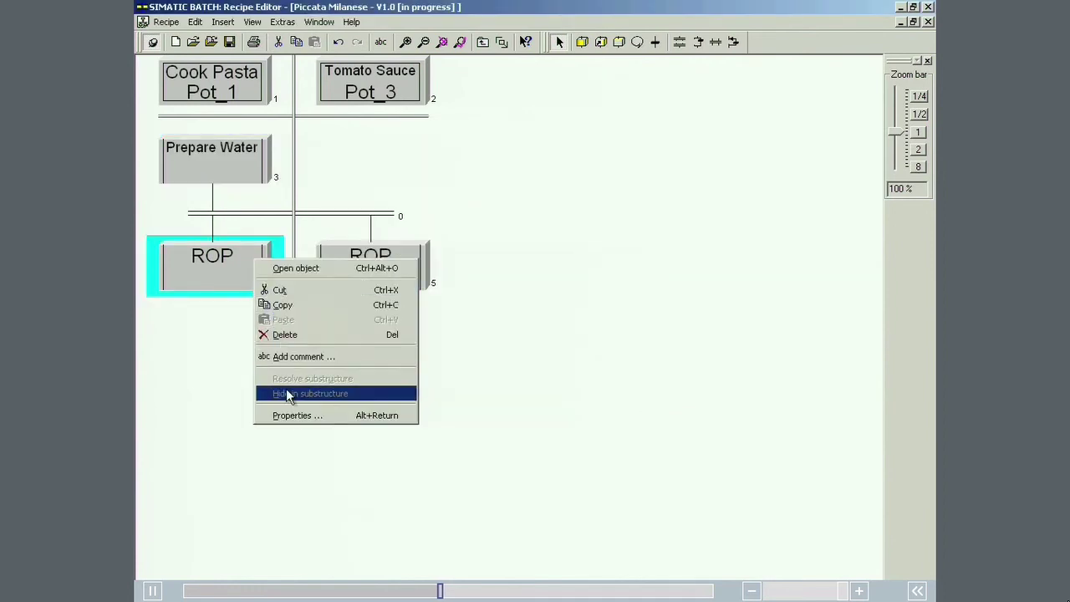
pyautogui.click(292, 418)
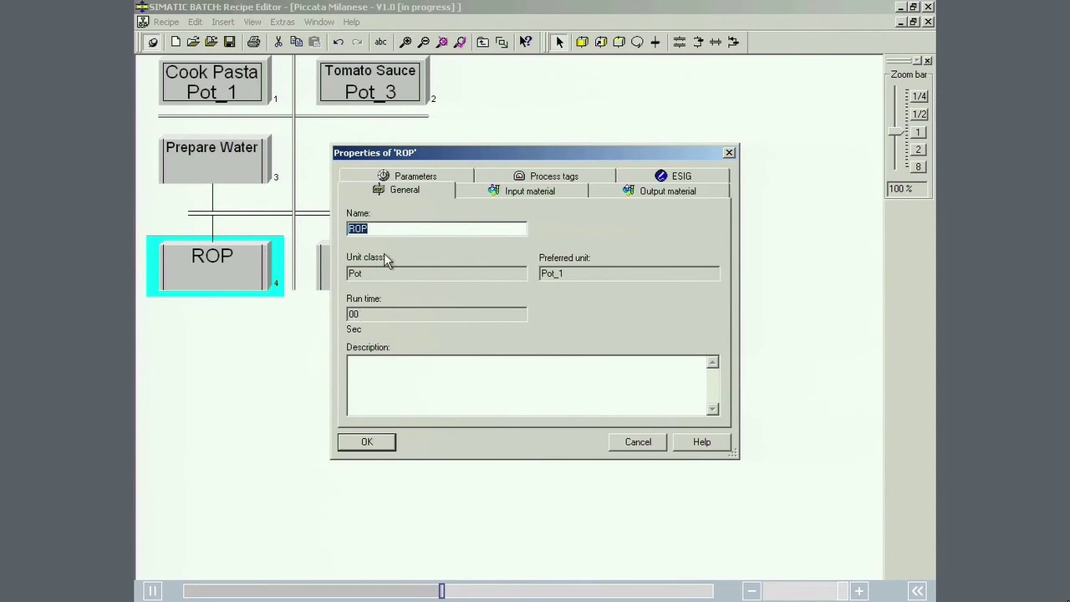
pyautogui.write('Cook Pasta')
pyautogui.press('Return')
# Step: Rename ROP 5 to Prepare Sauce
pyautogui.click(387, 245)
pyautogui.doubleClick(386, 247)
pyautogui.write('P')
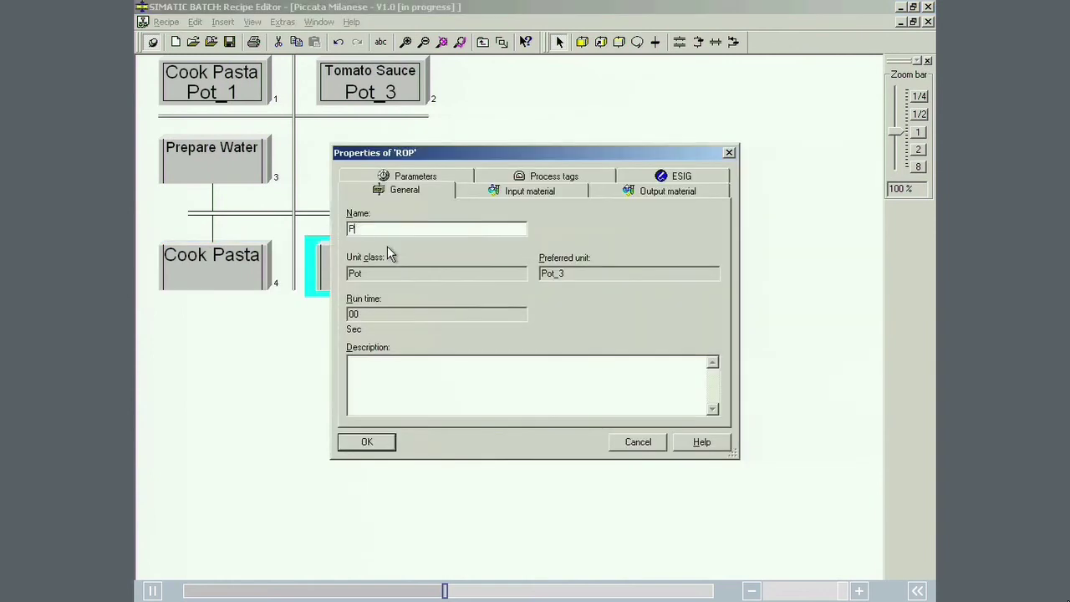
pyautogui.write('repare Sauce')
pyautogui.press('Return')
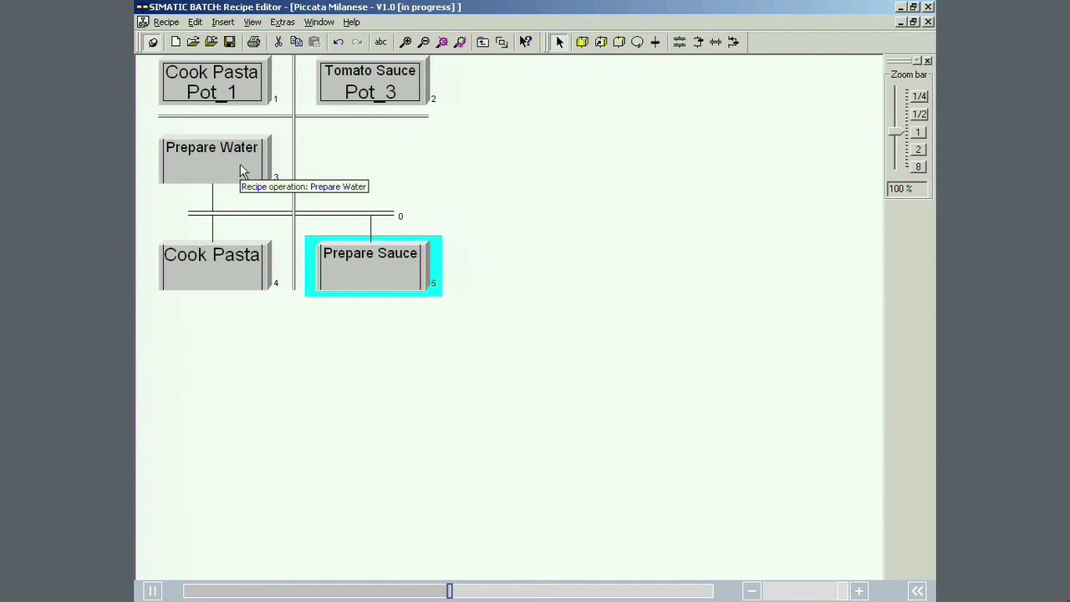
pyautogui.doubleClick(240, 169)
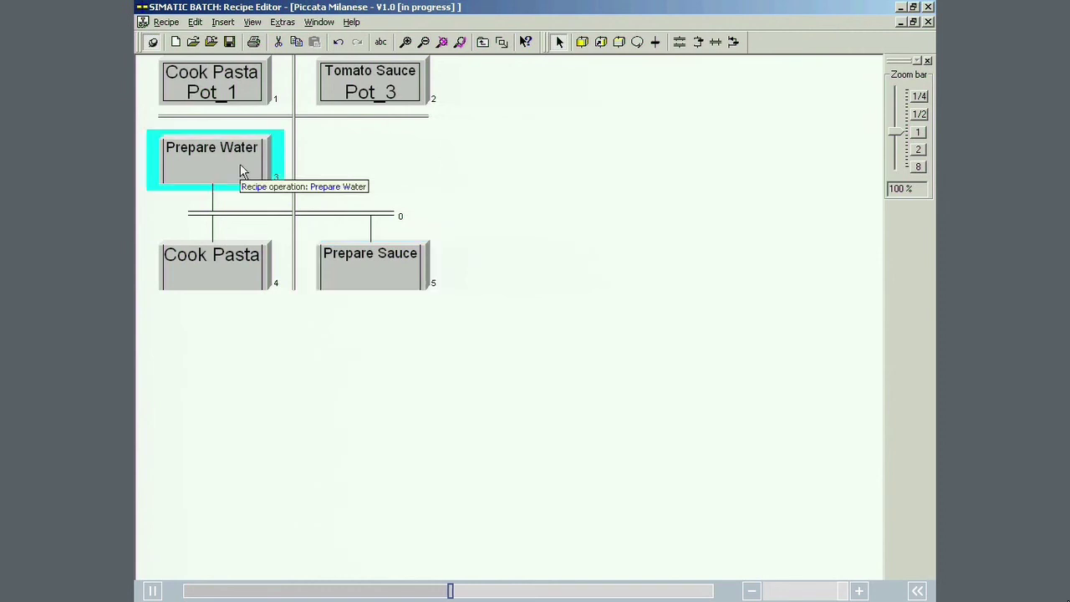